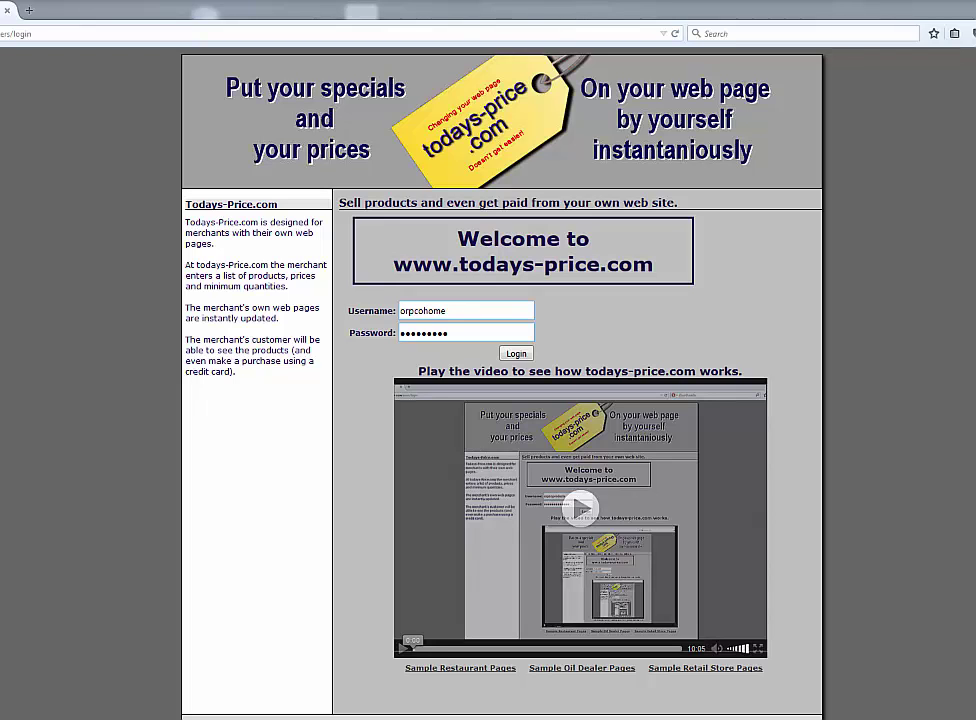
Log in and start a new product titled Kerosene/K1 with the description "Kerosene delivered to your home."
key("Return")
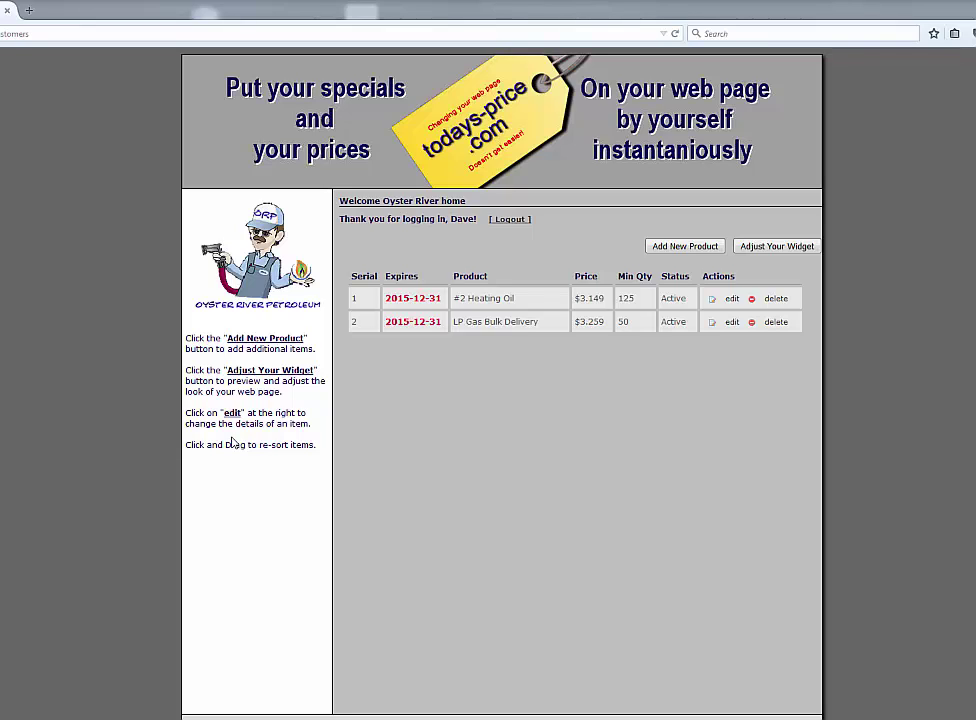
left_click(685, 247)
left_click(486, 264)
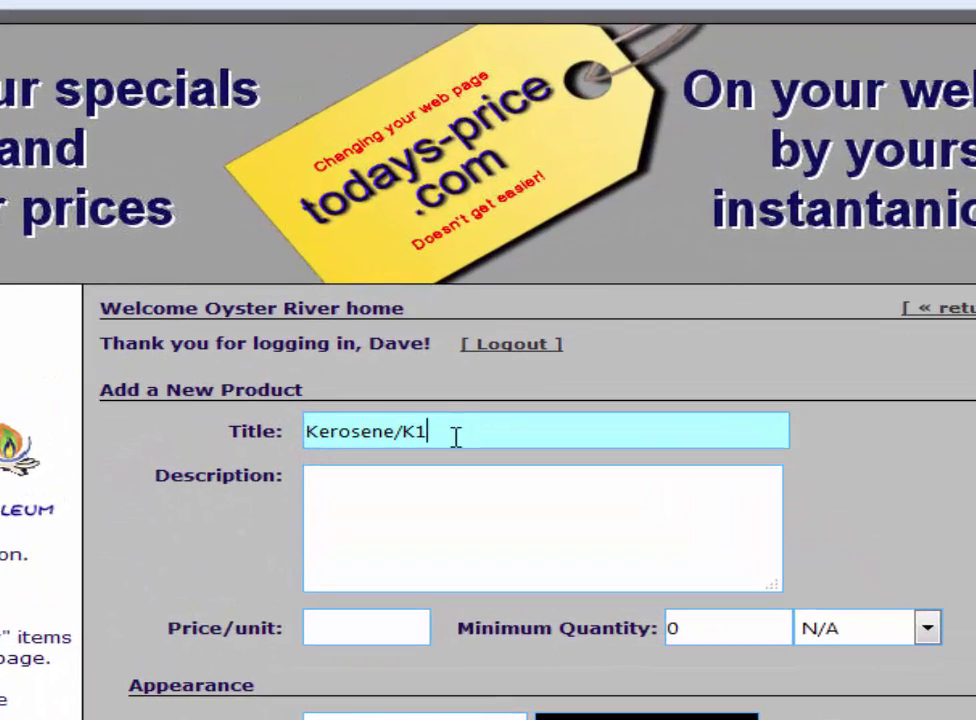
left_click(398, 487)
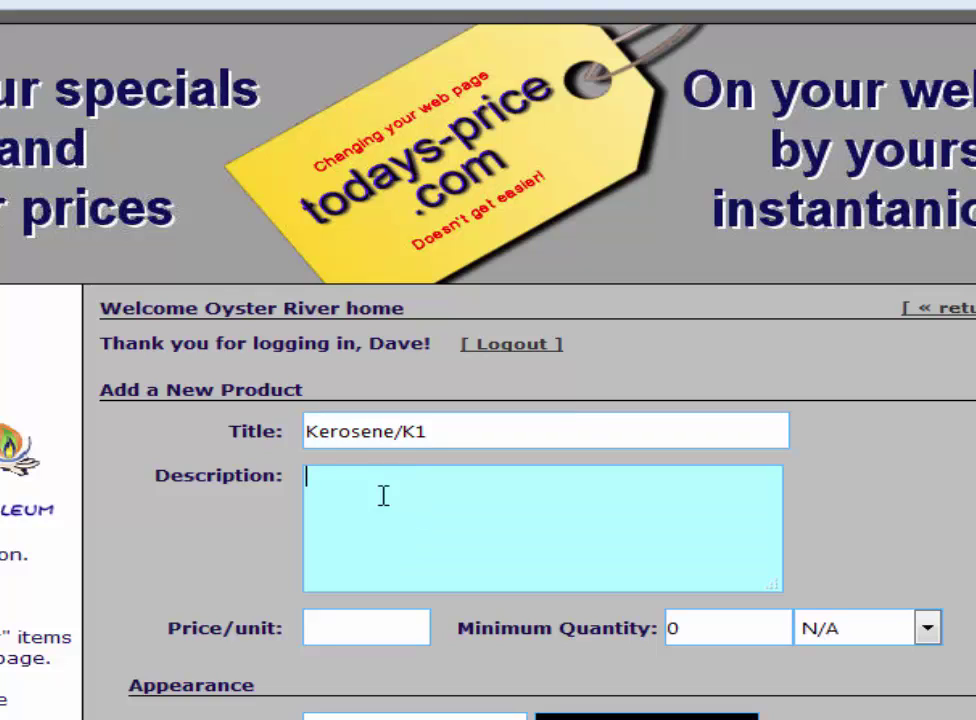
type("Kerosene delivered to your home.")
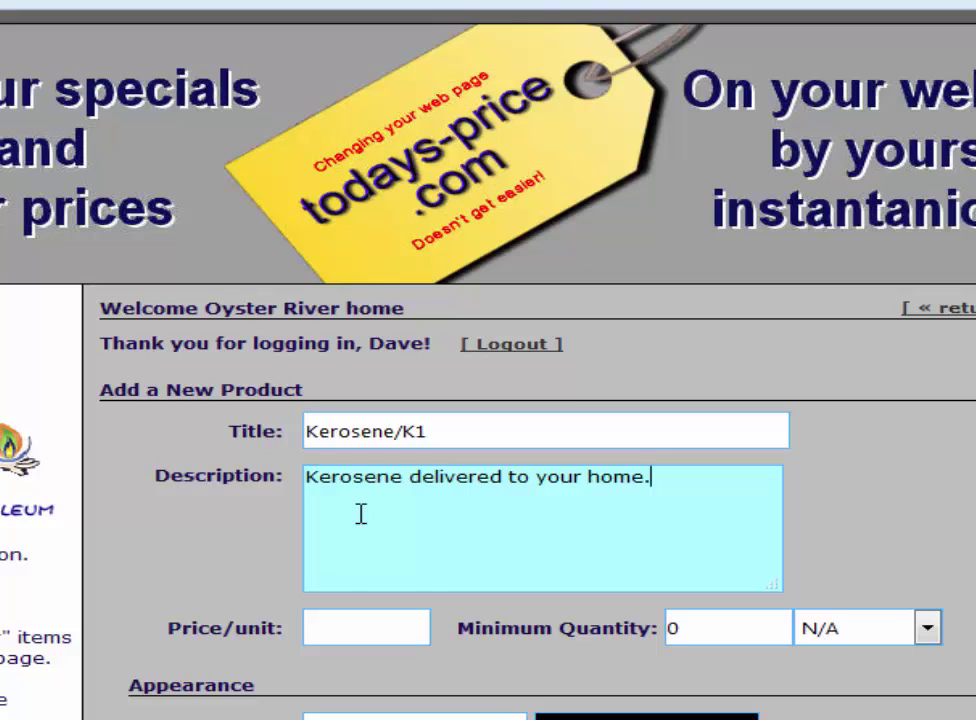
Set the new product's price per unit to 2.999 and its minimum quantity to 100 Gallons
left_click(344, 632)
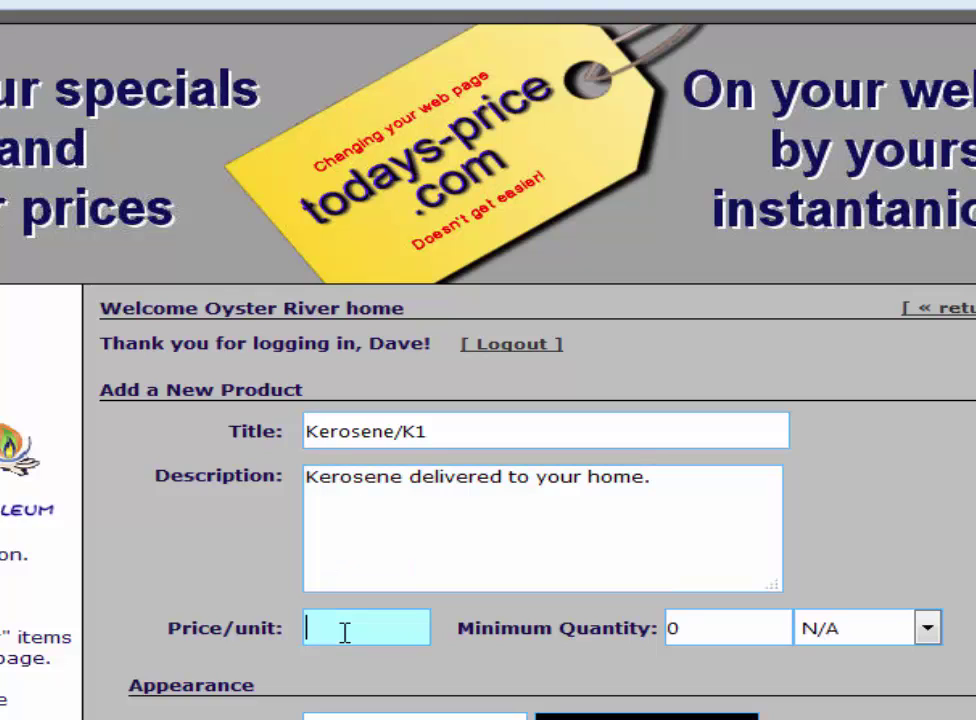
type("2.999")
key("Tab")
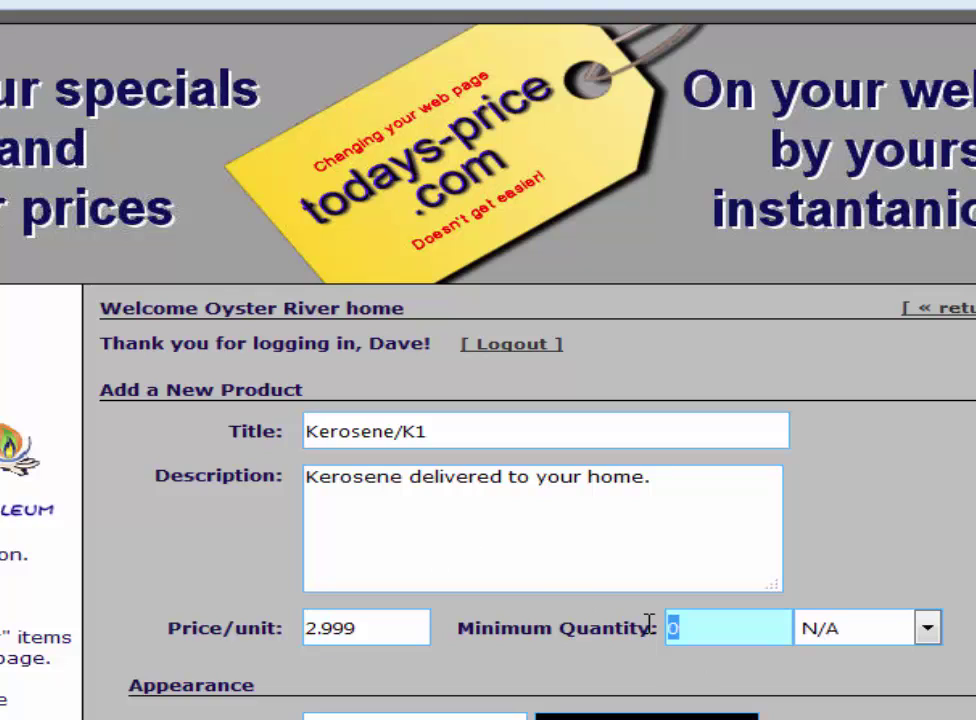
type("100")
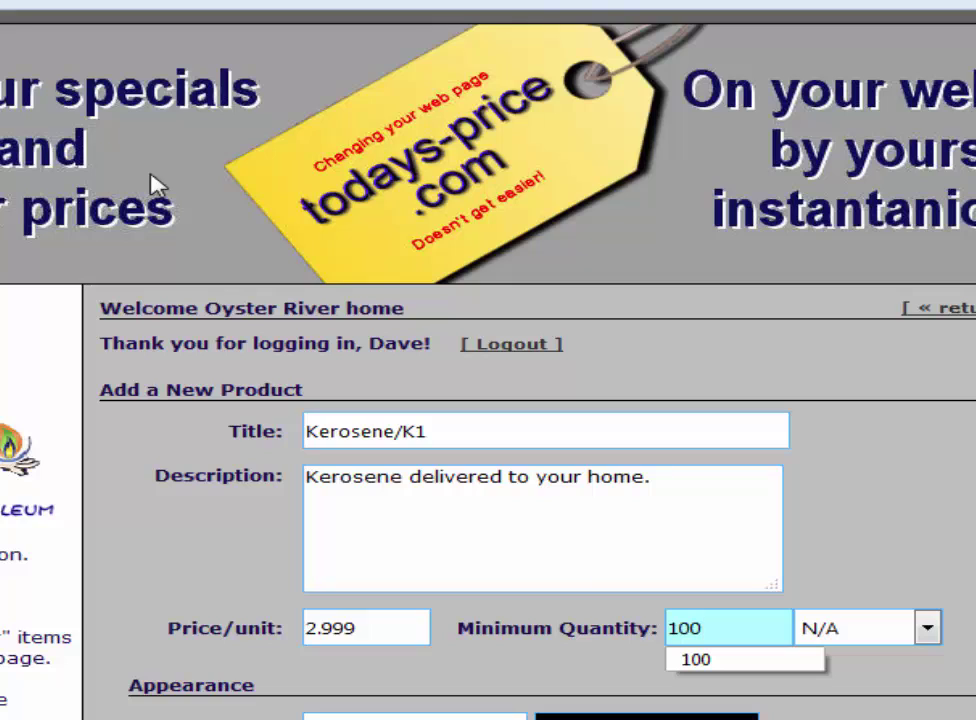
left_click(928, 628)
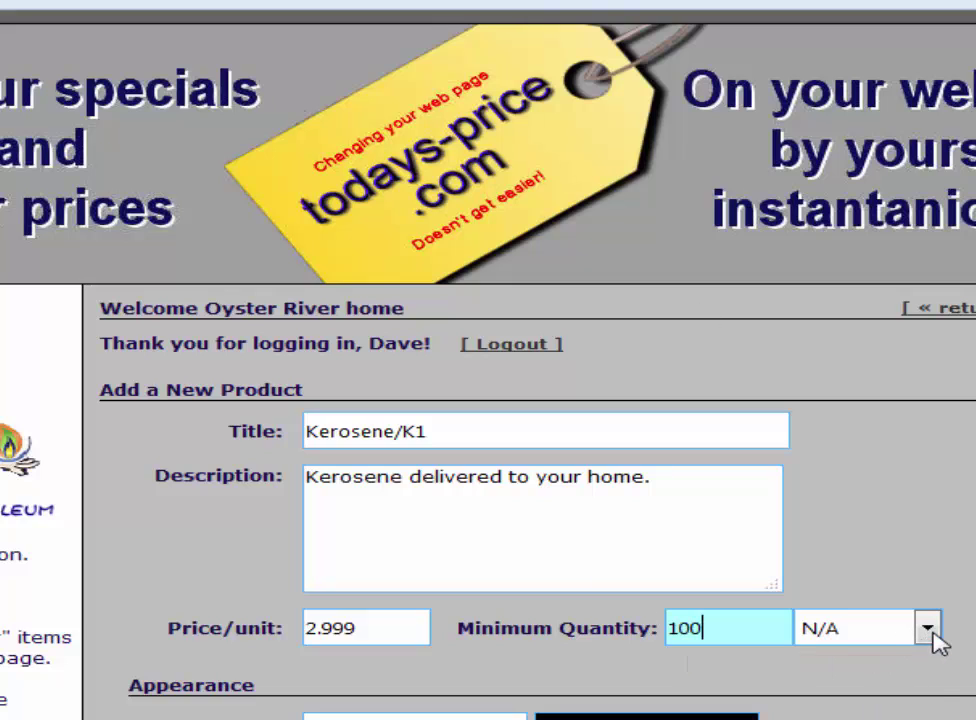
left_click(928, 628)
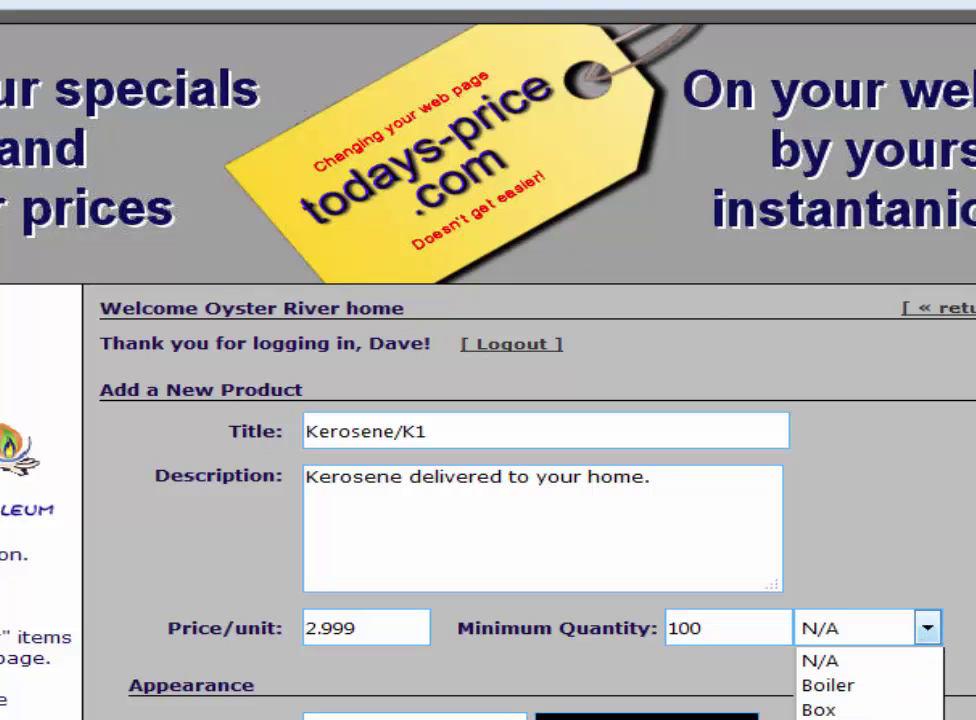
key("g")
key("Return")
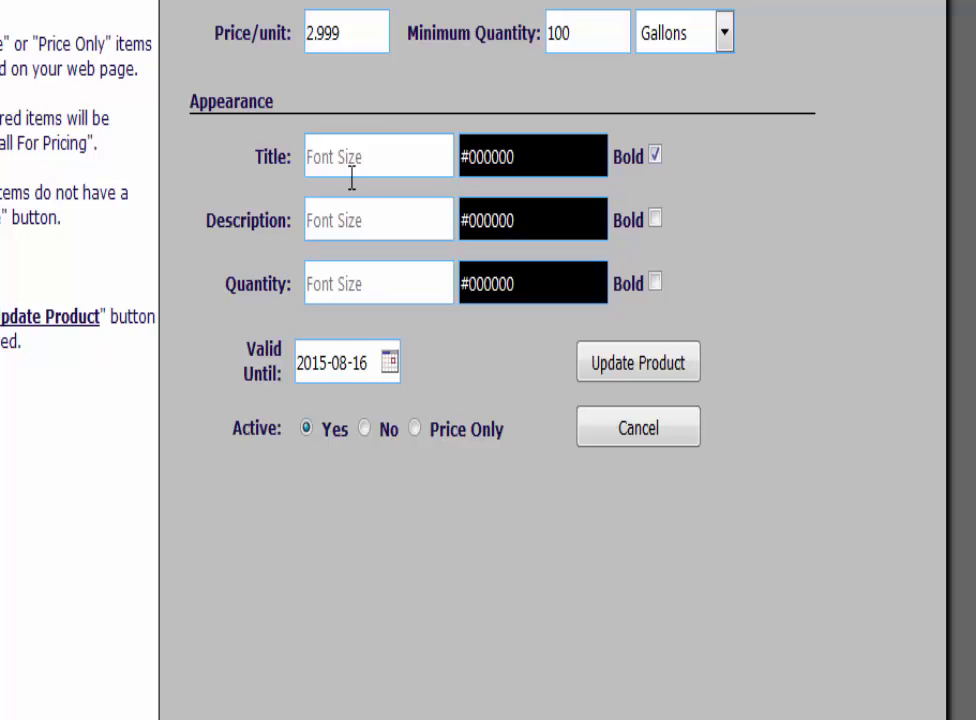
Set the Kerosene/K1 font sizes to 14 for the title, 12 for the description and 14 bold for the quantity
left_click(370, 147)
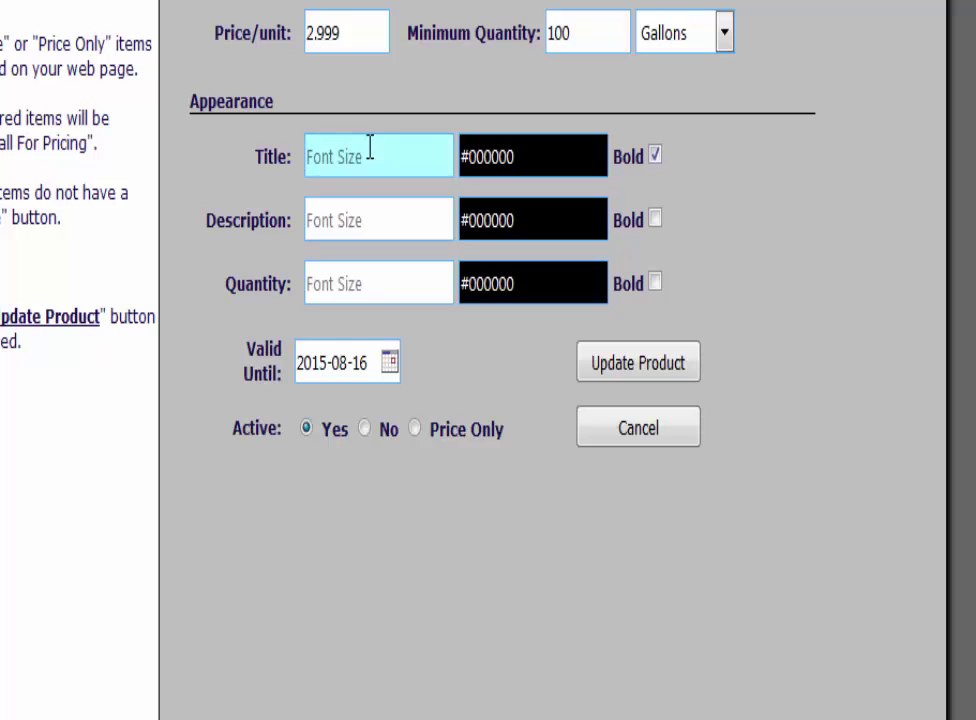
type("14")
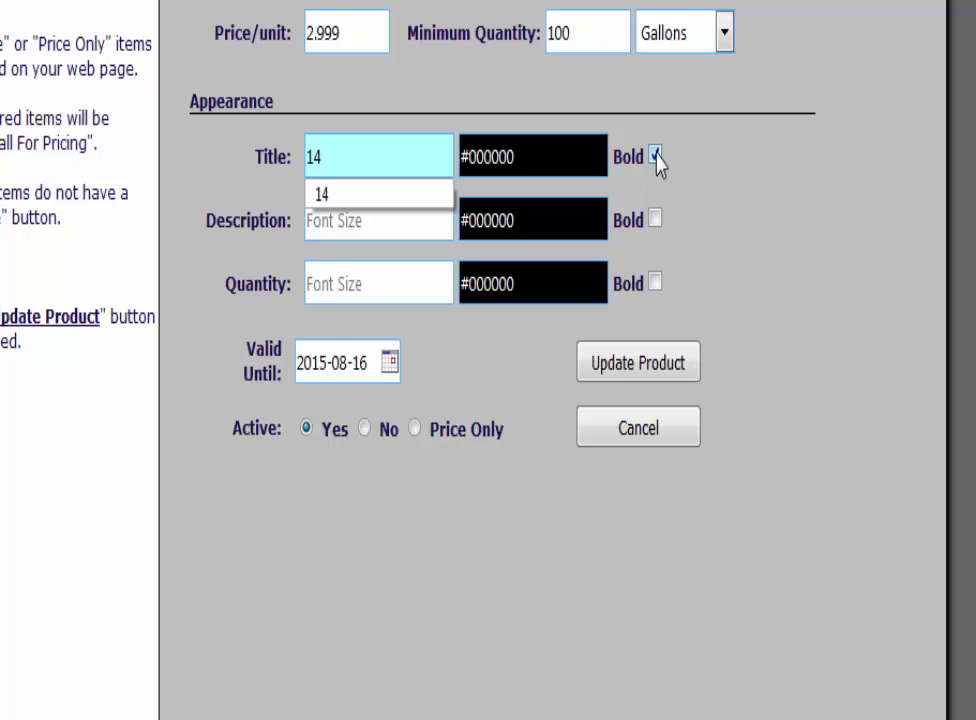
left_click(347, 222)
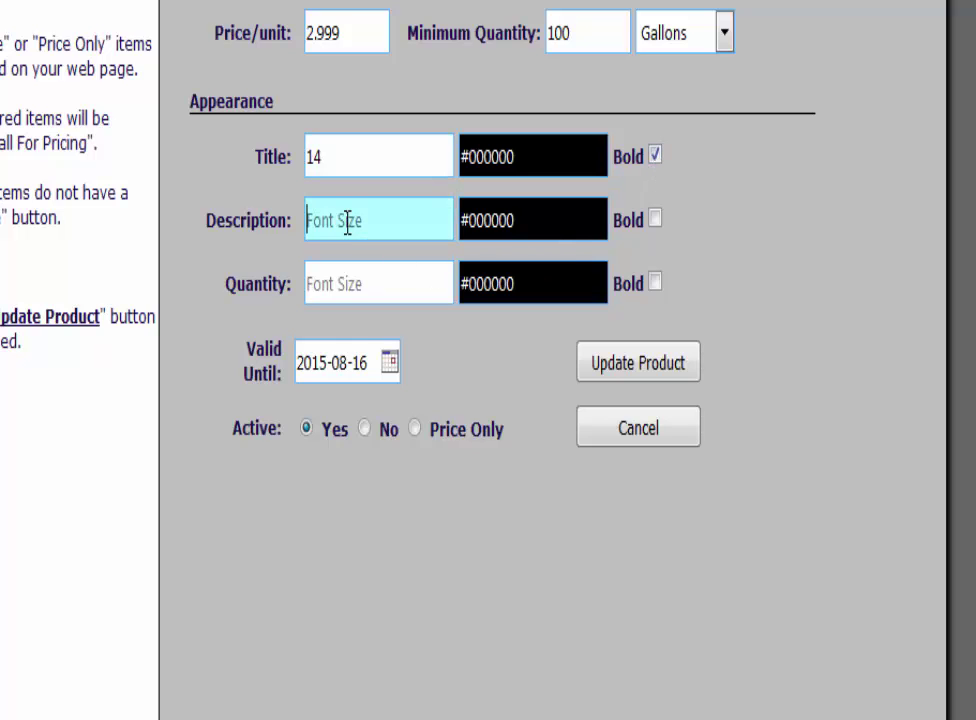
type("12")
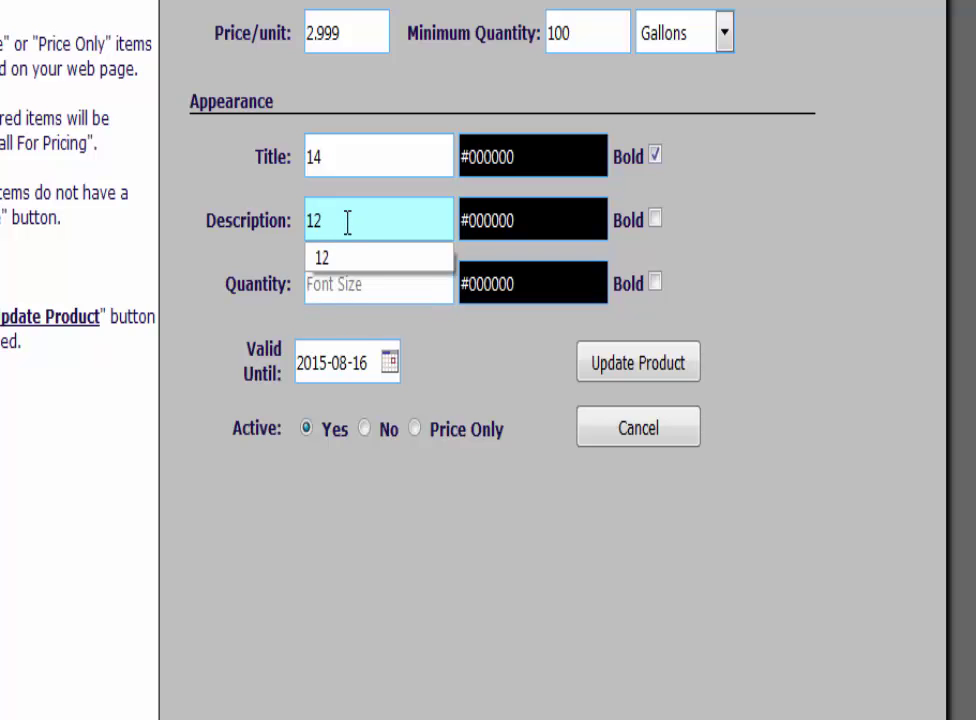
left_click(347, 287)
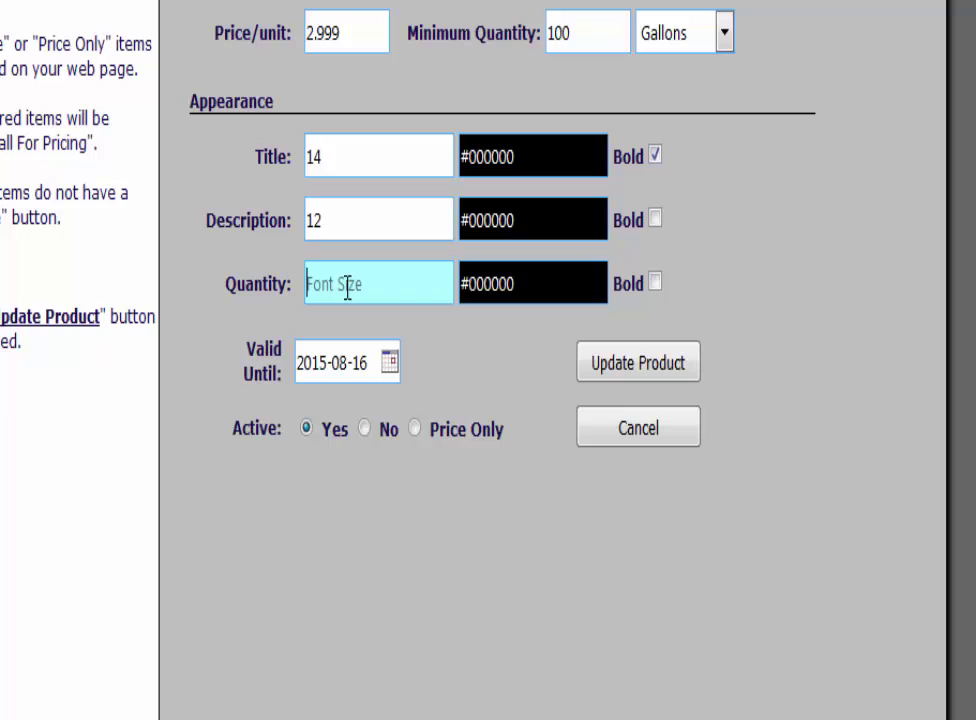
type("14")
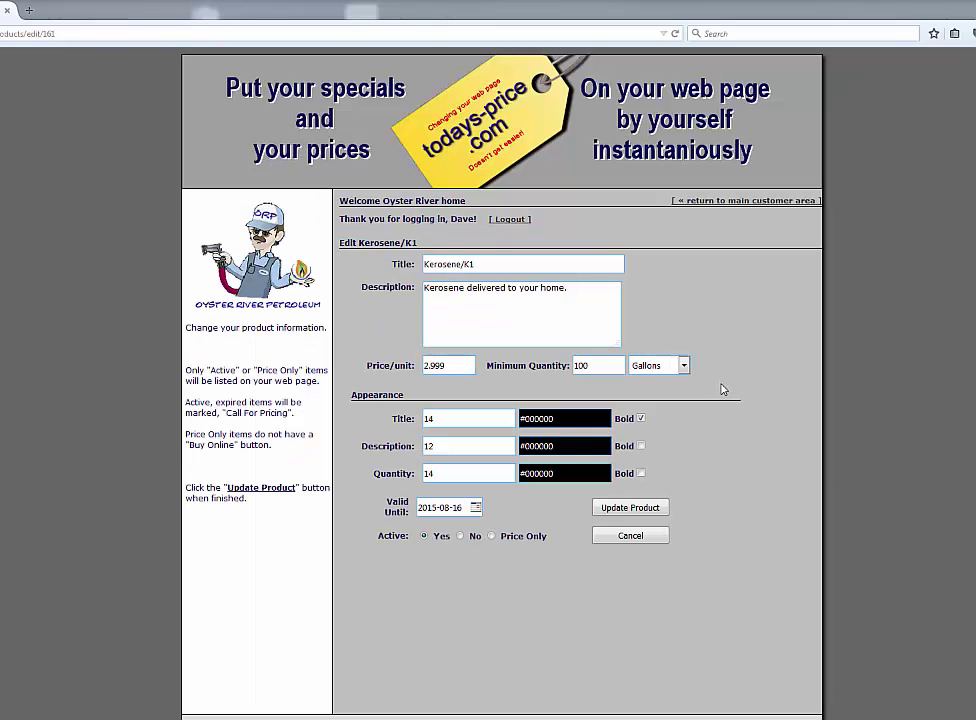
left_click(641, 474)
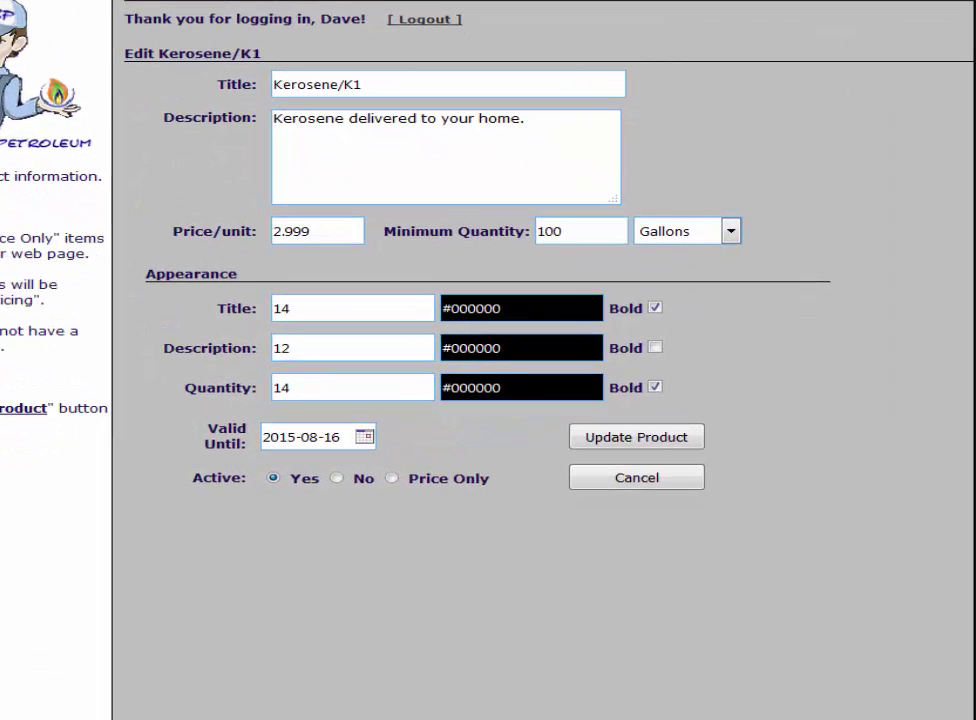
Change the Kerosene/K1 title color to a bright blue
left_click(529, 306)
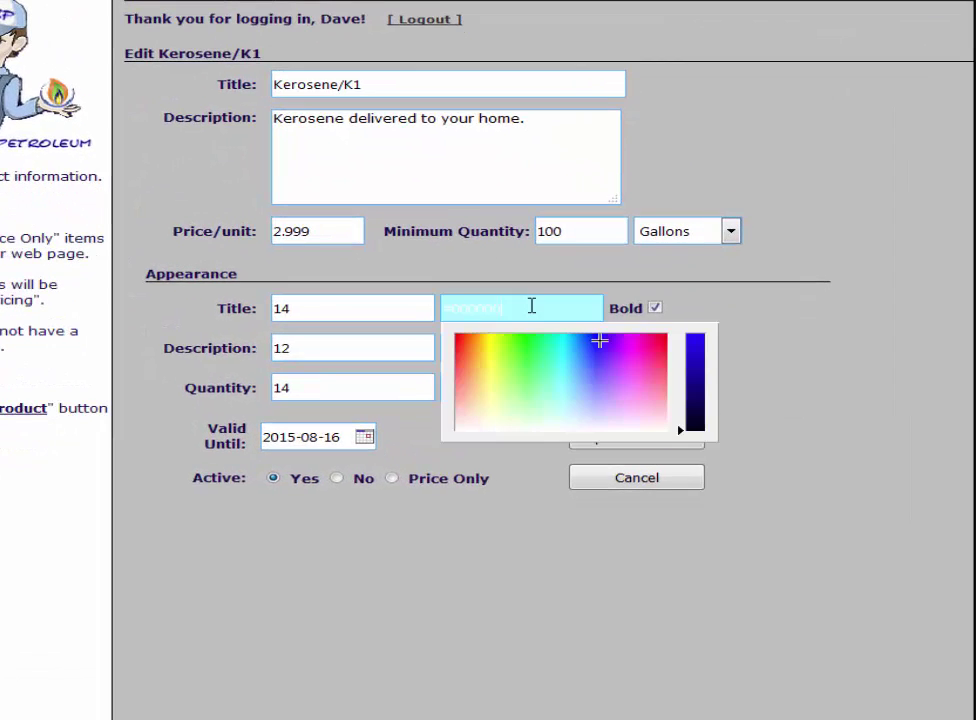
left_click(692, 340)
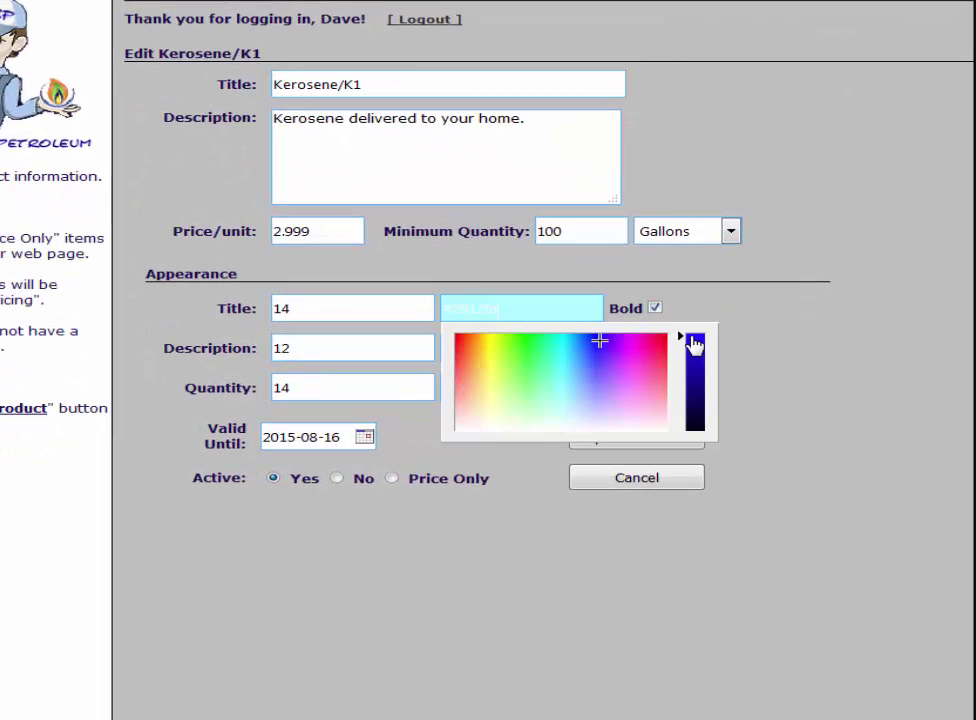
left_click(765, 327)
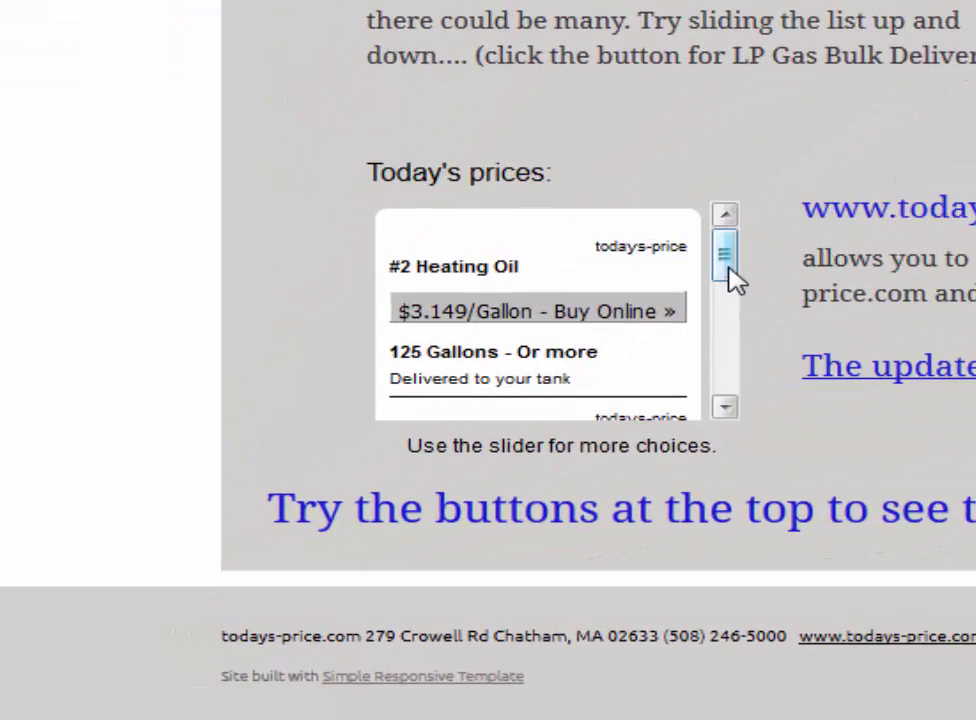
Check the Kerosene/K1 entry in the Today's prices list on the merchant's web page
left_click_drag(733, 278, 755, 395)
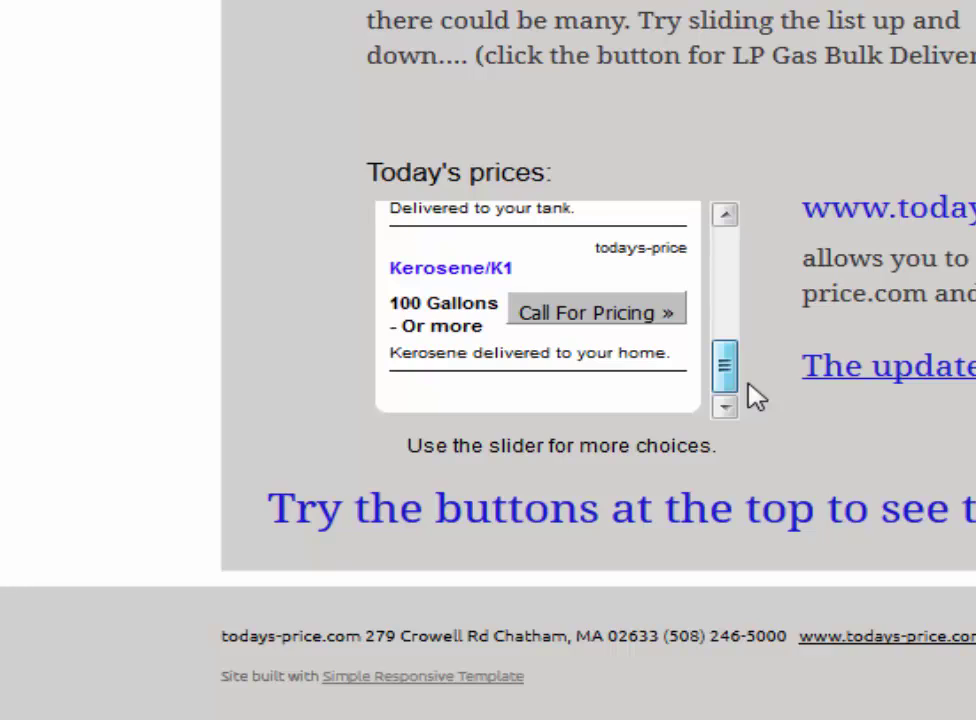
left_click_drag(755, 395, 727, 260)
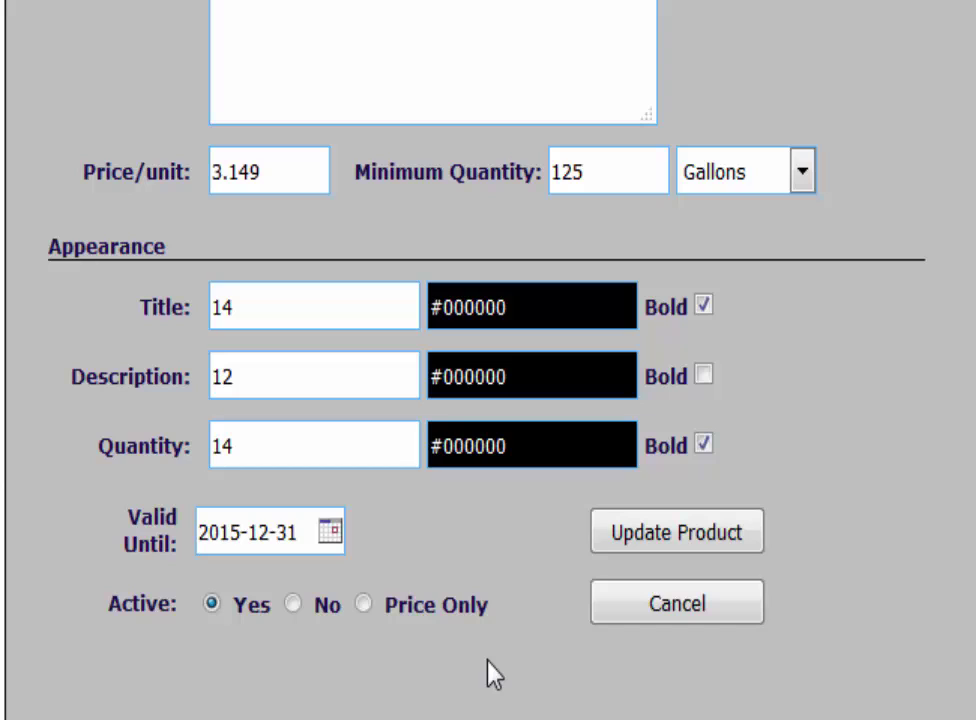
Inspect the #2 Heating Oil product's Active options and Valid Until calendar, keeping Yes selected, and browse the Today's prices list
left_click(363, 604)
left_click(212, 604)
left_click(330, 533)
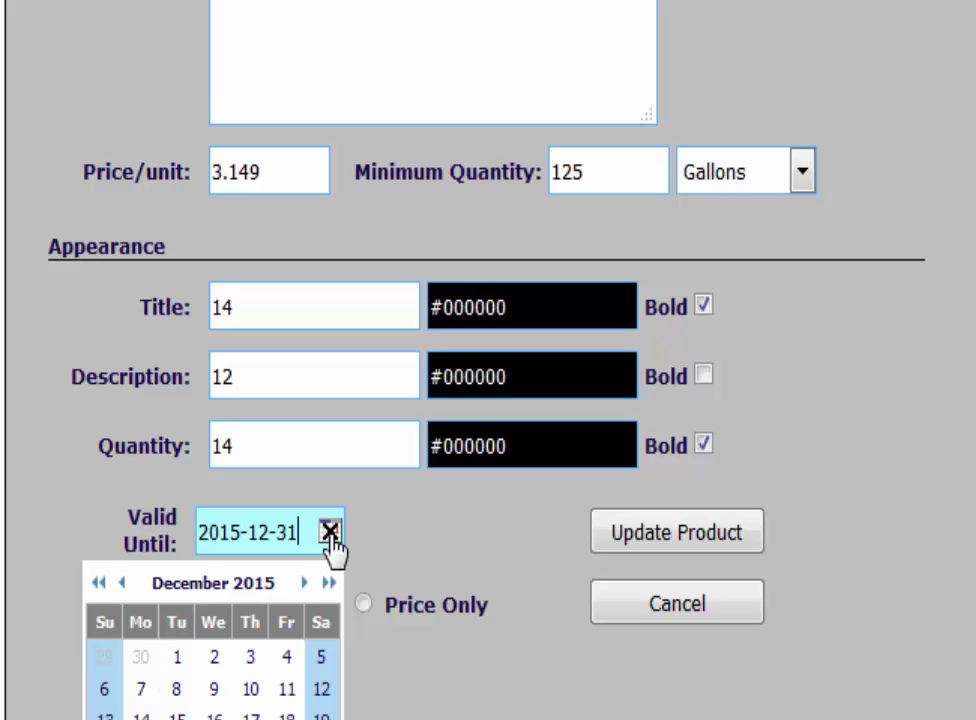
left_click(326, 538)
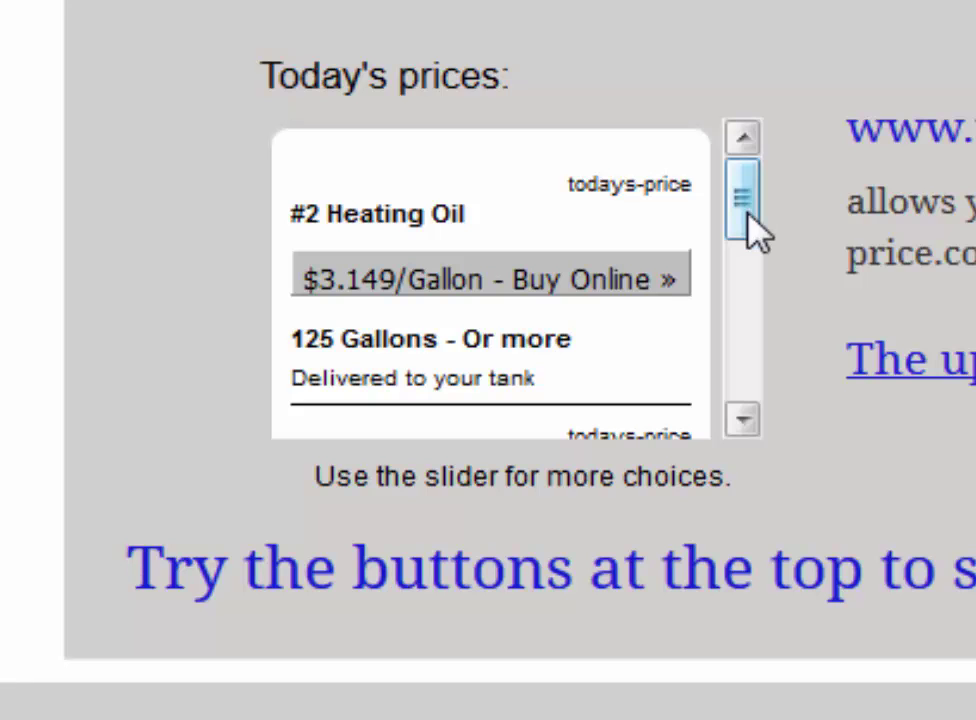
left_click_drag(748, 211, 776, 416)
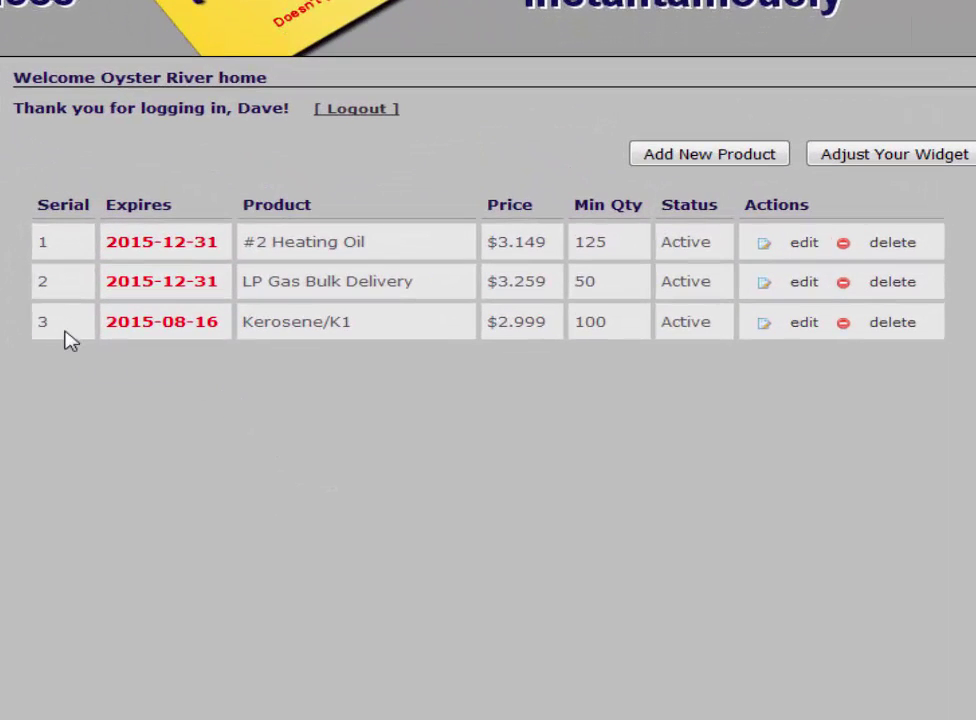
Move Kerosene/K1 above LP Gas Bulk Delivery in the product list and return it to third place
left_click_drag(70, 341, 54, 280)
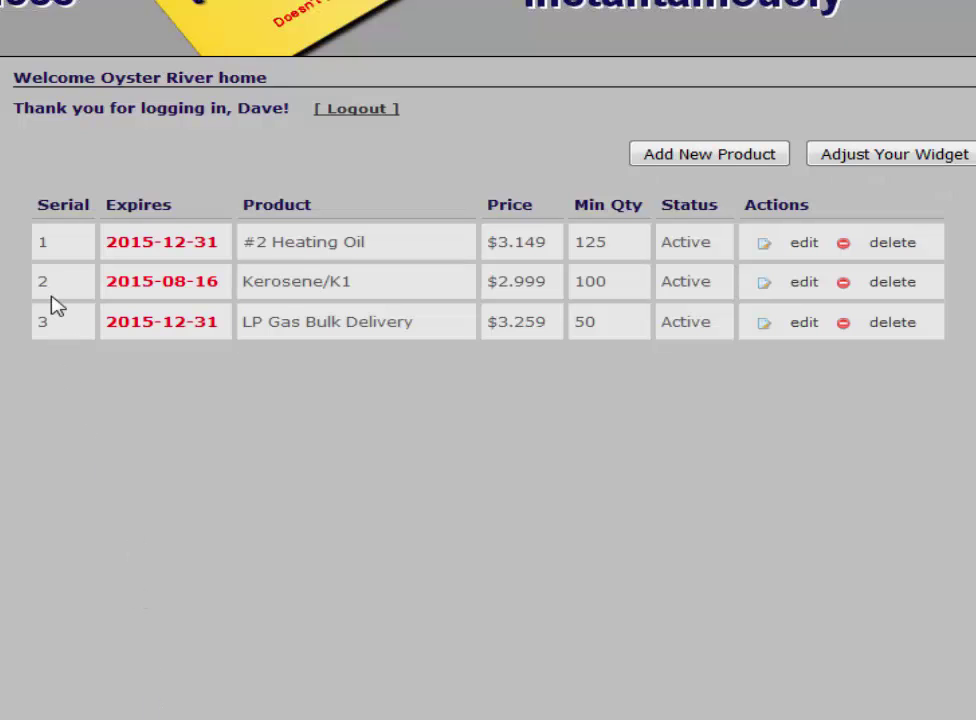
left_click_drag(54, 281, 37, 361)
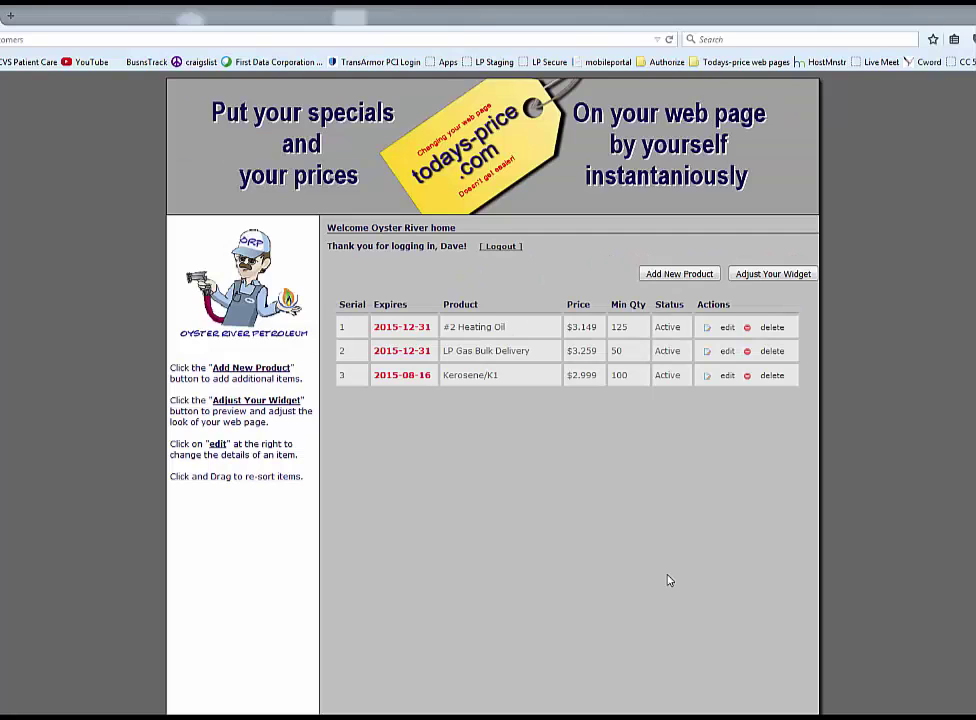
Open the widget settings and preview the widget with a #FFFFFF fill color background
left_click(765, 277)
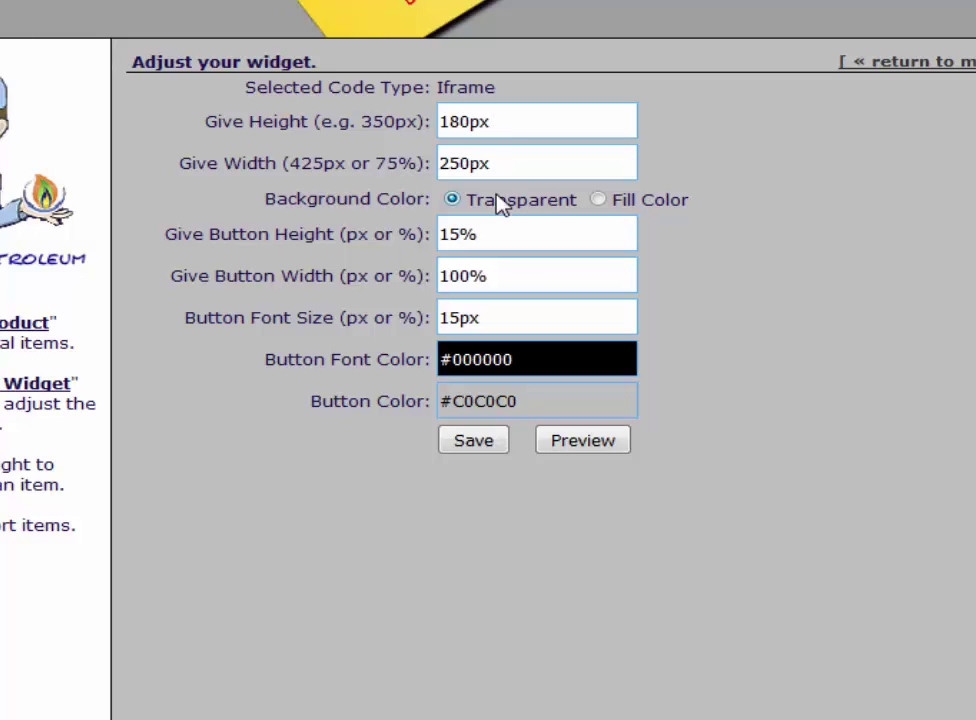
left_click(453, 190)
left_click(578, 448)
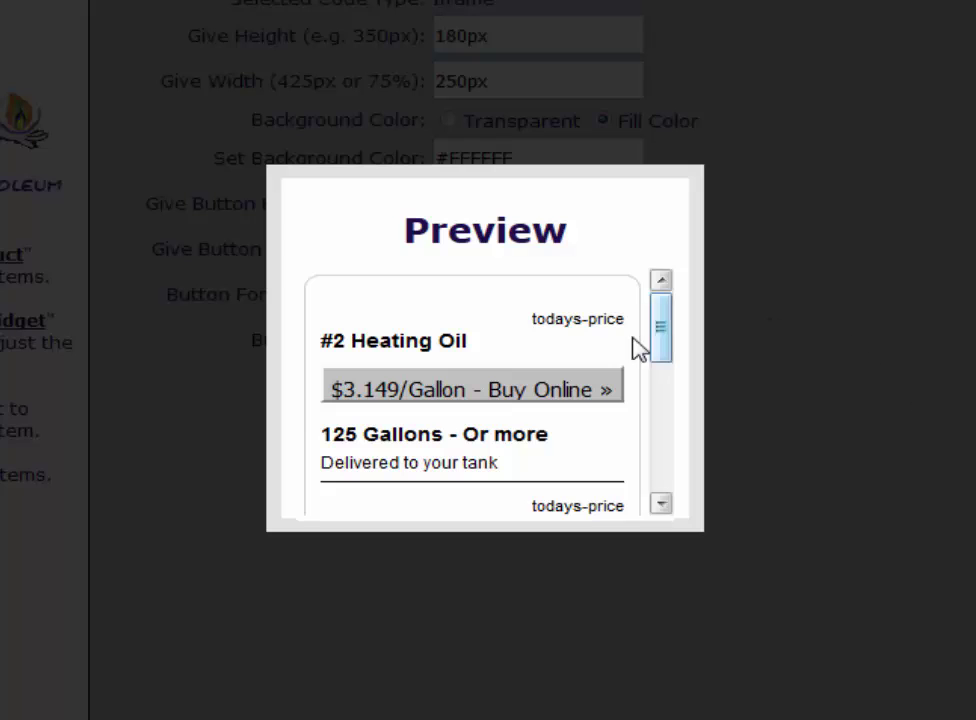
left_click_drag(666, 342, 658, 298)
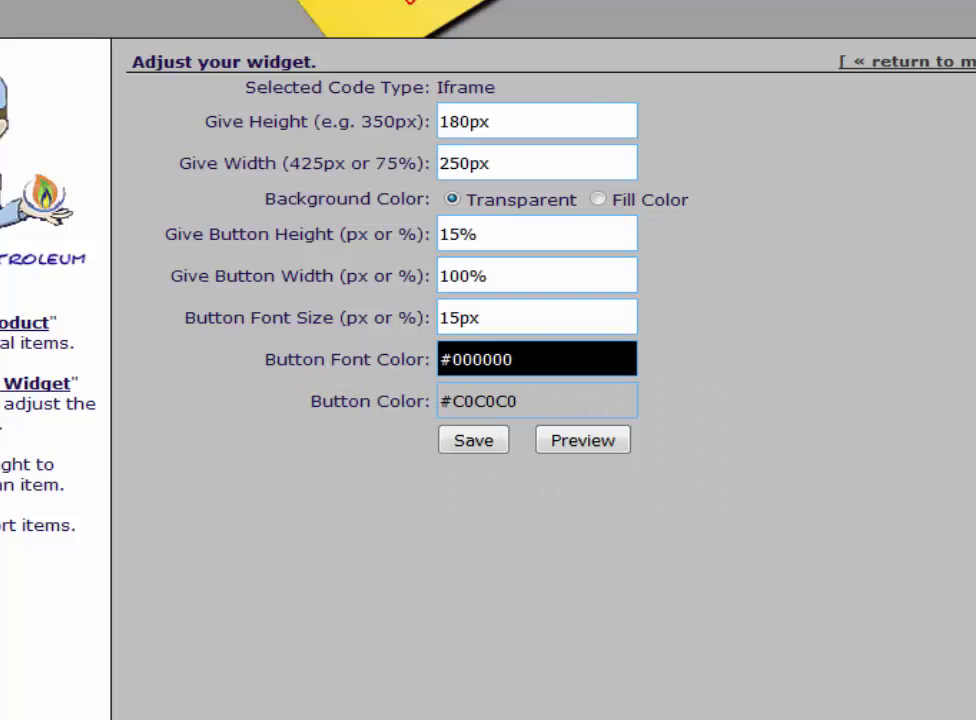
Set the widget's height to 360px and its width to 500px
left_click(448, 121)
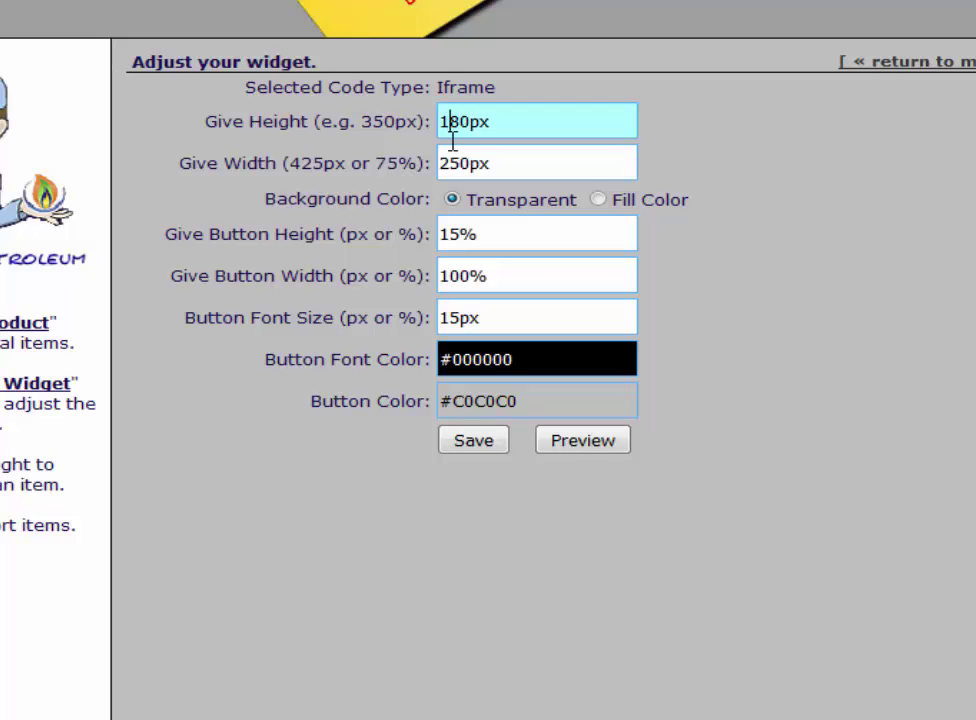
key("Delete")
key("Delete")
key("Delete")
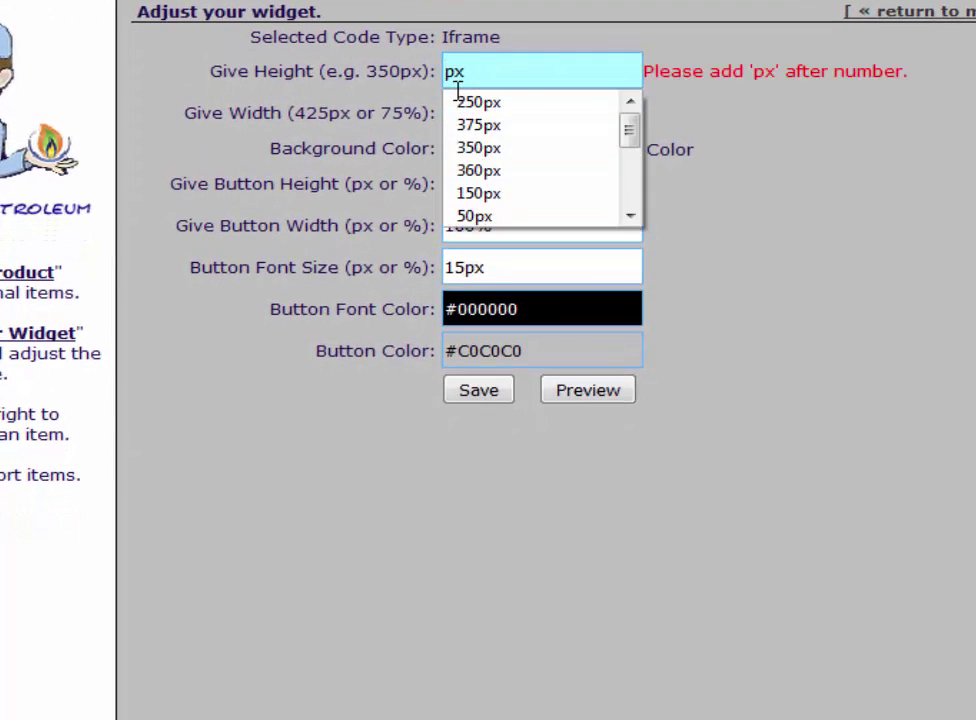
type("360")
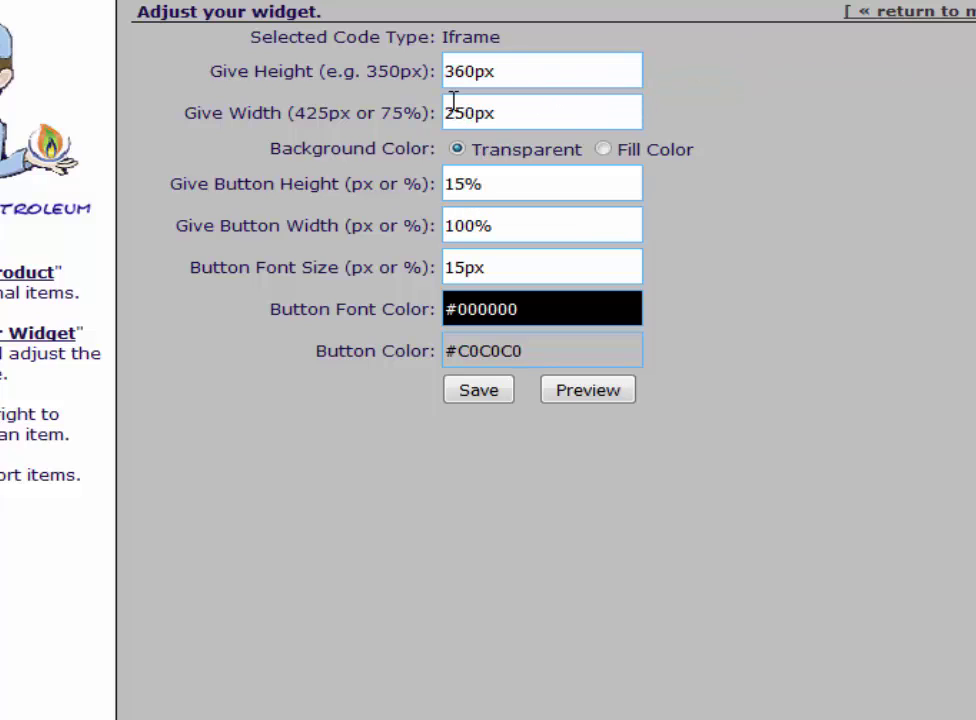
left_click(452, 113)
key("Delete")
key("Delete")
key("Delete")
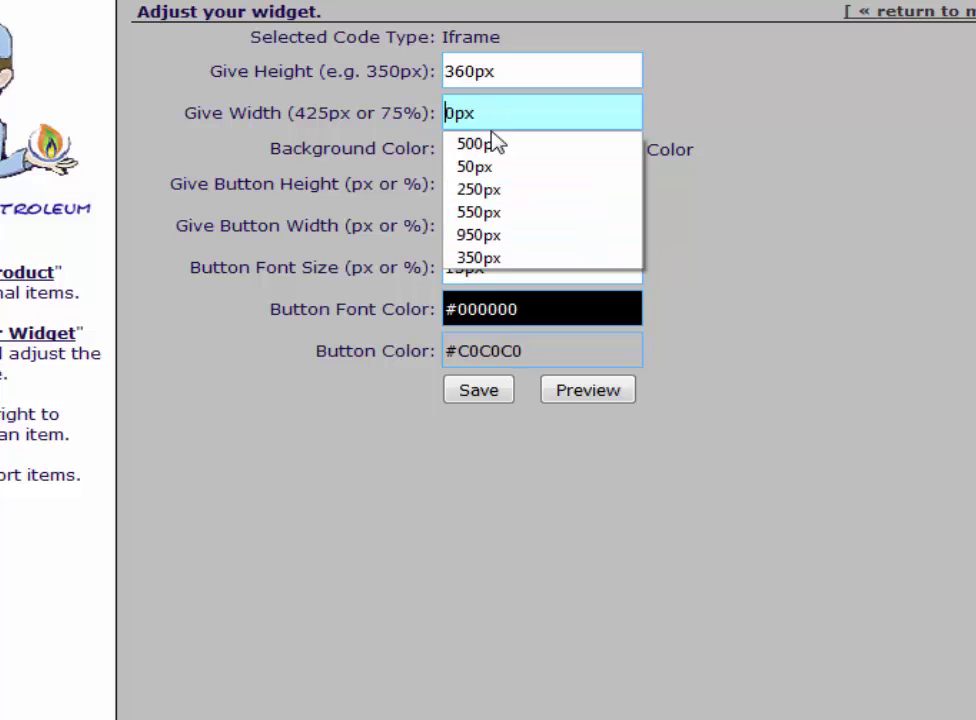
type("500")
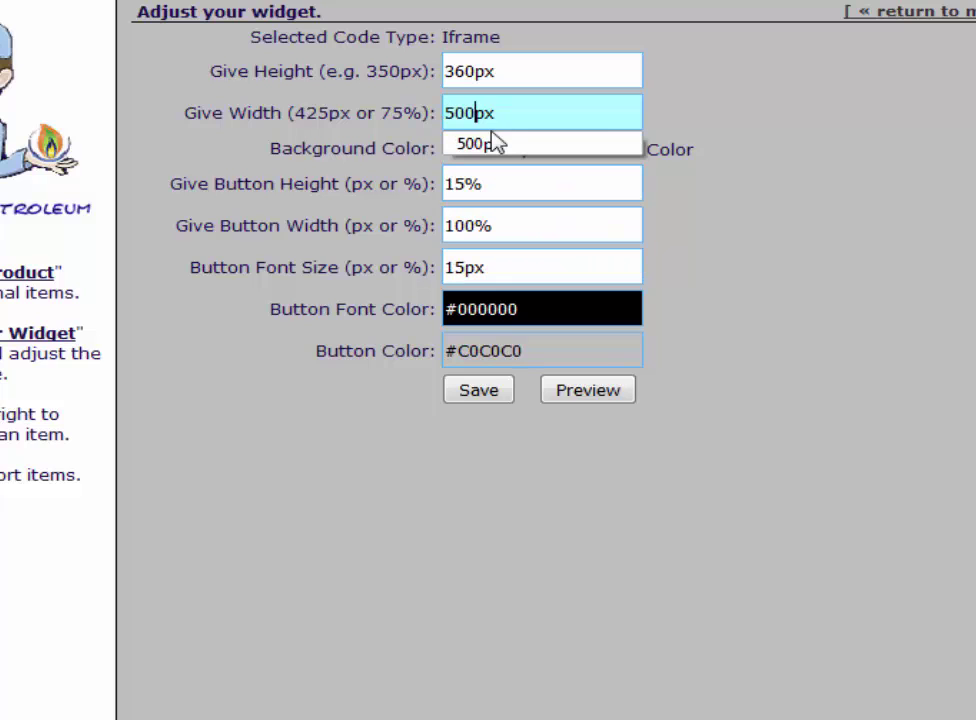
Preview the widget at its enlarged size and close the preview
left_click(581, 399)
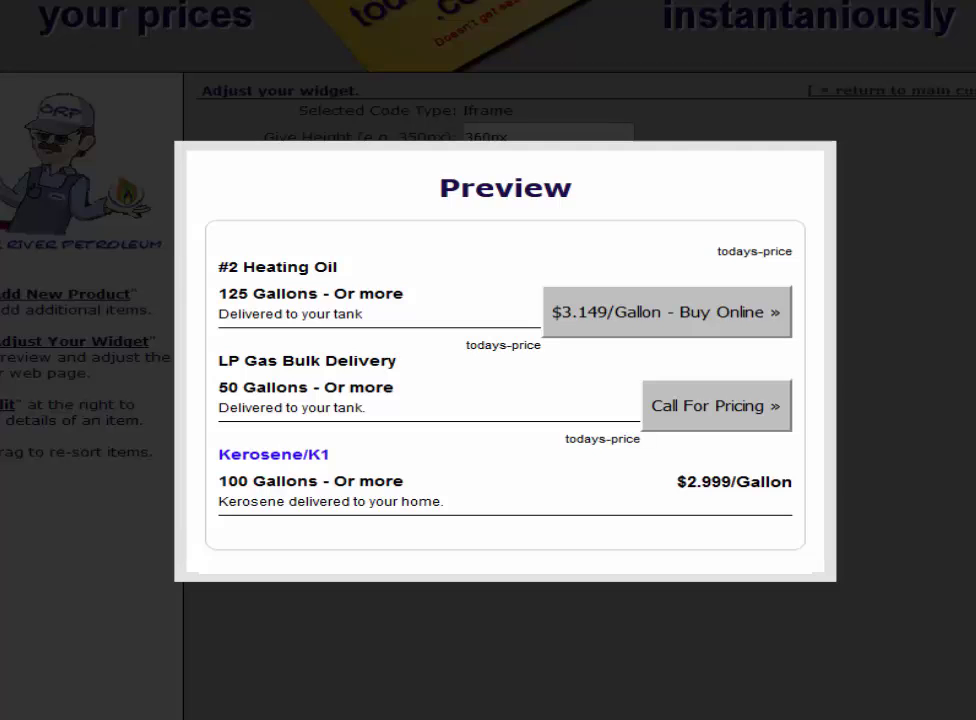
left_click(575, 181)
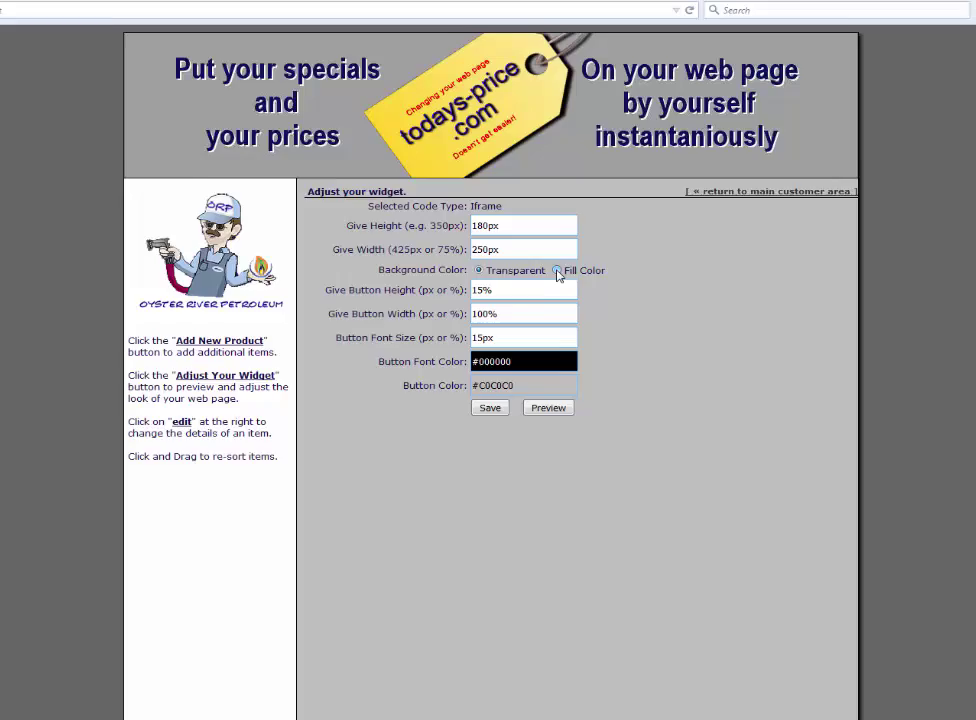
Give the widget a fill color background of #E9AB17 and preview the result
left_click(545, 321)
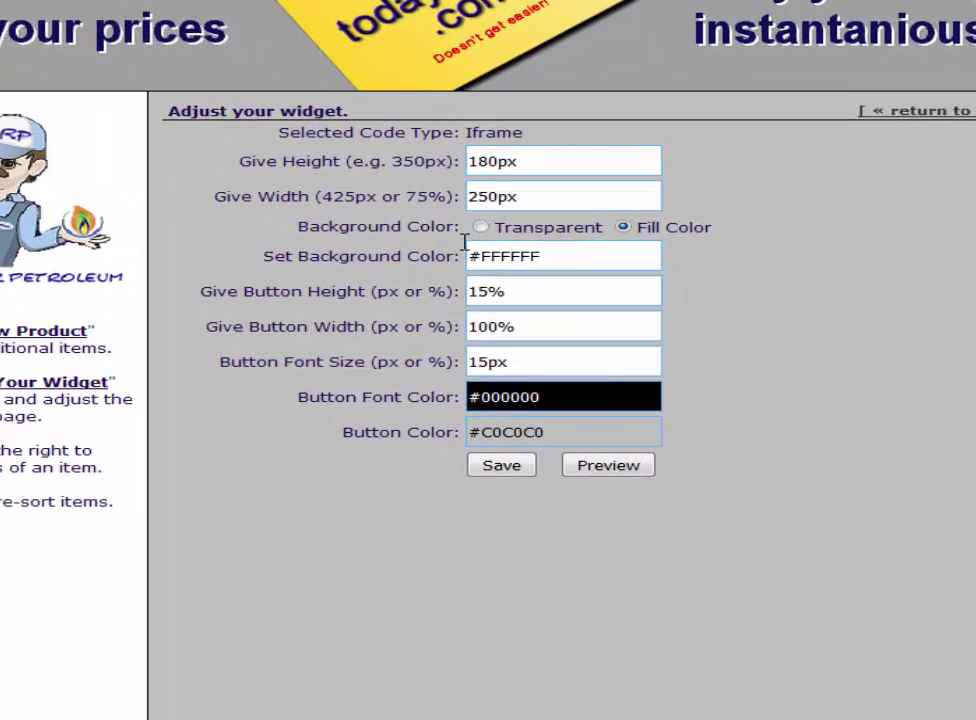
left_click(467, 246)
type("e")
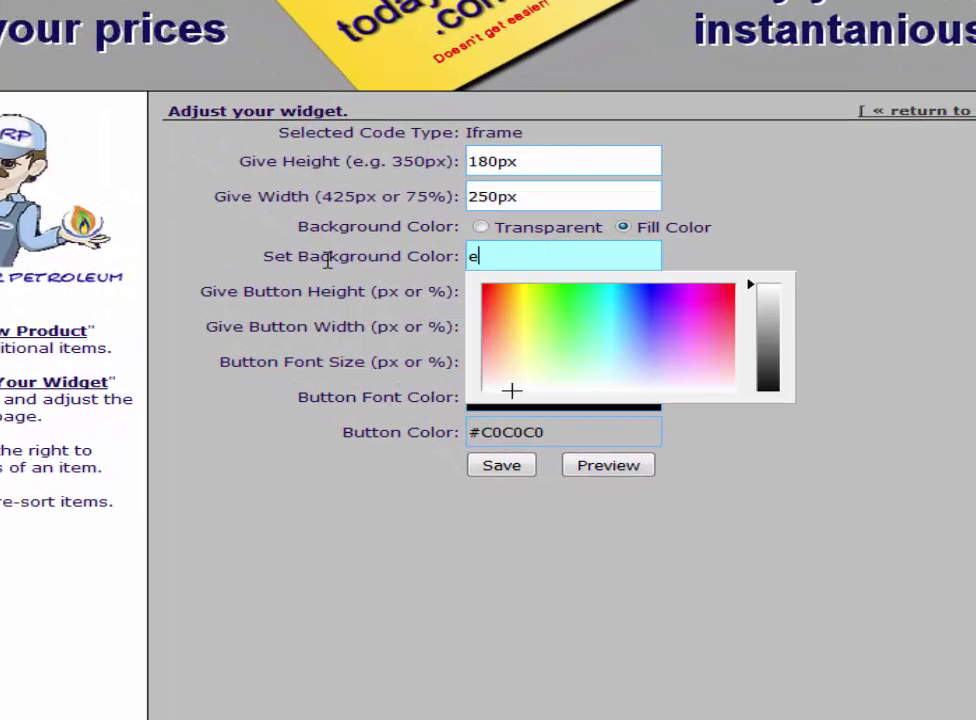
type("9ab17")
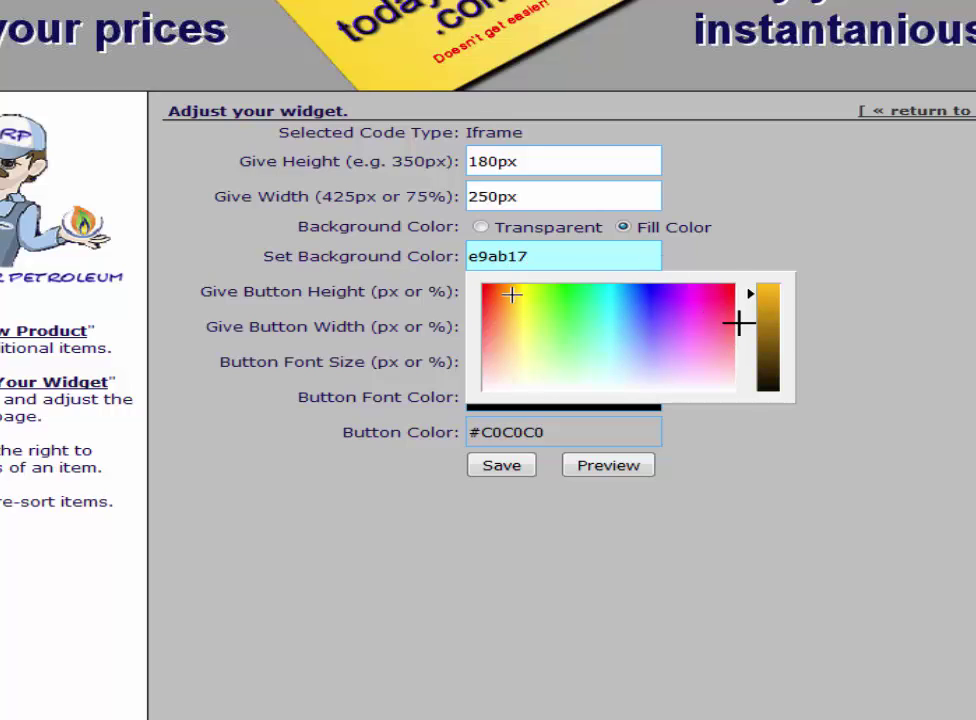
left_click(595, 239)
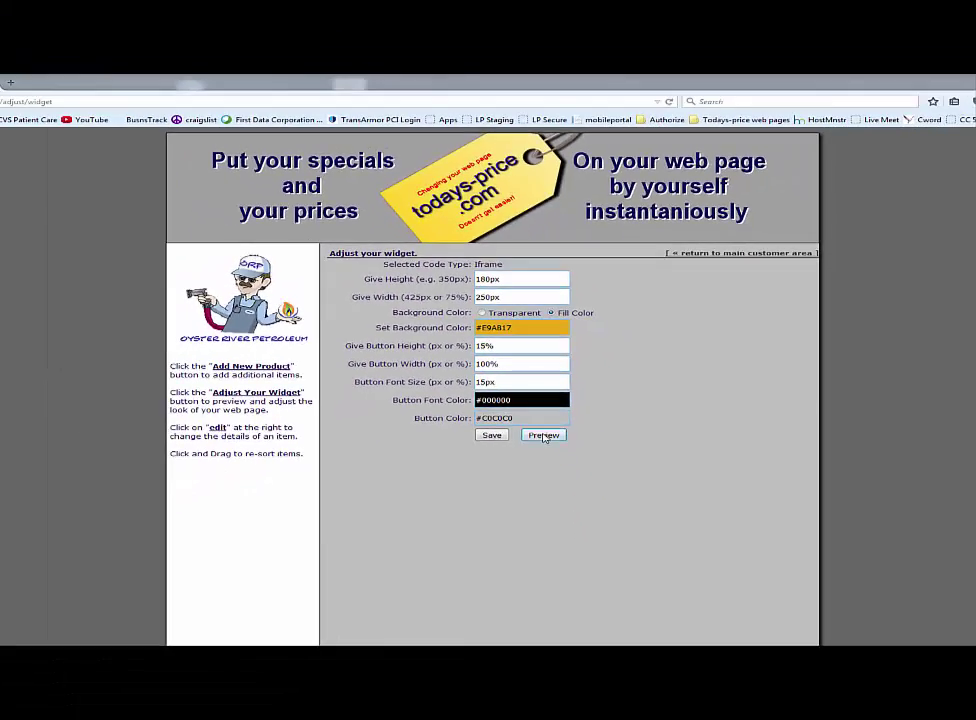
left_click(530, 566)
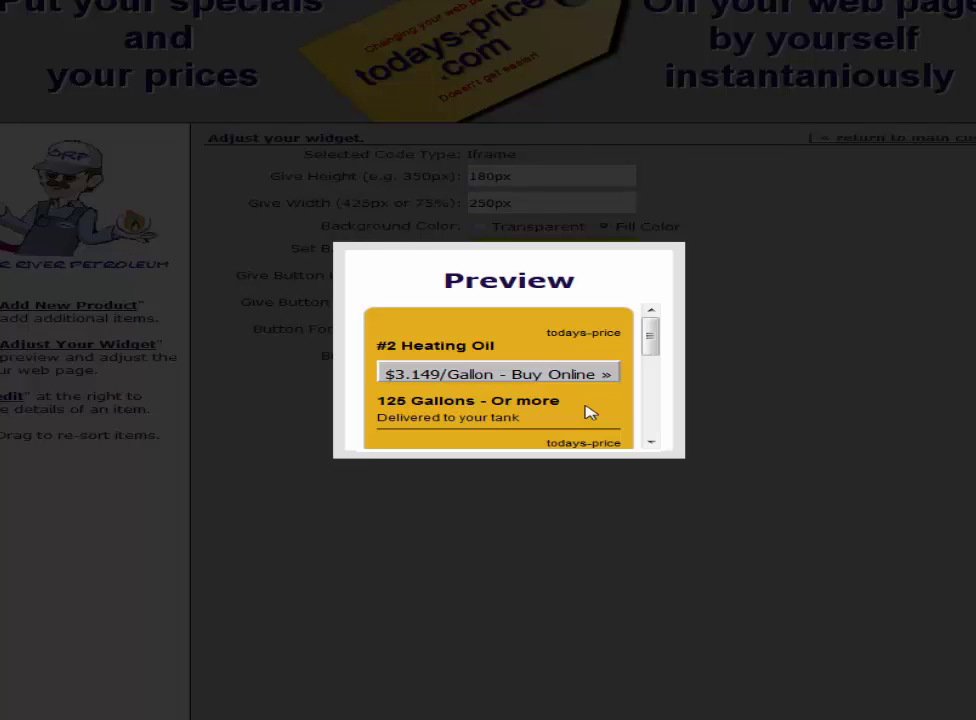
left_click(907, 260)
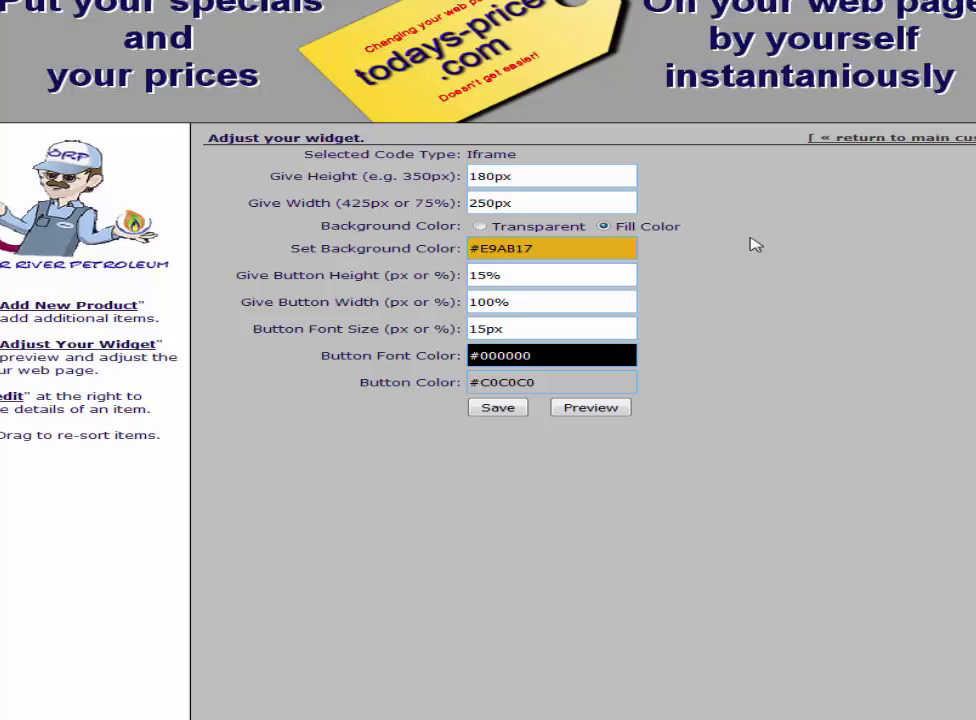
Set the widget's background color back to Transparent and preview it
left_click(481, 227)
left_click(591, 381)
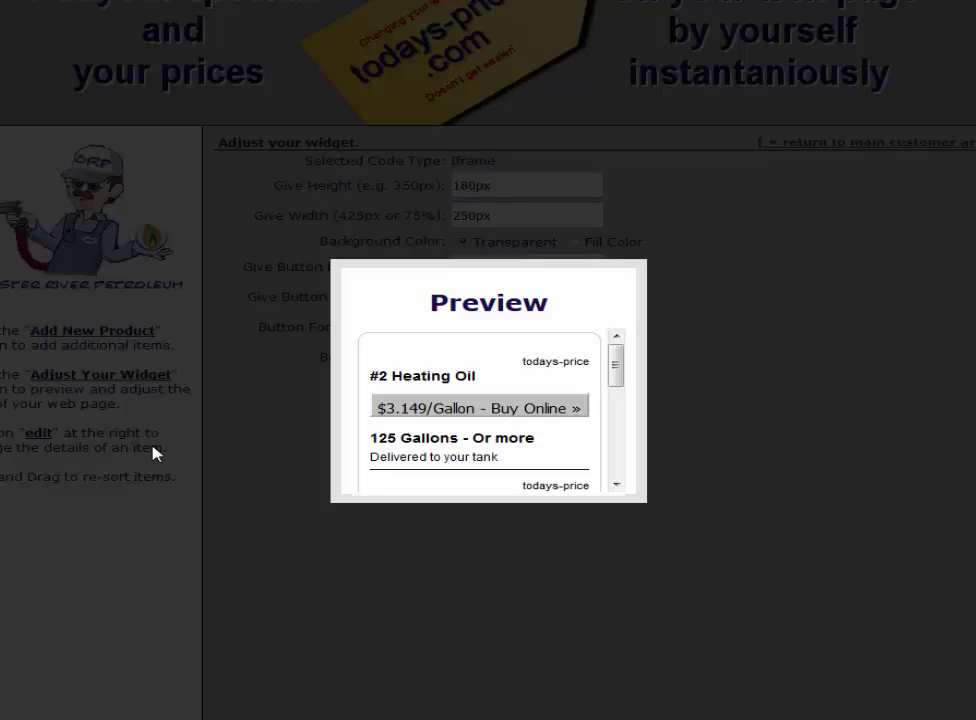
left_click(155, 453)
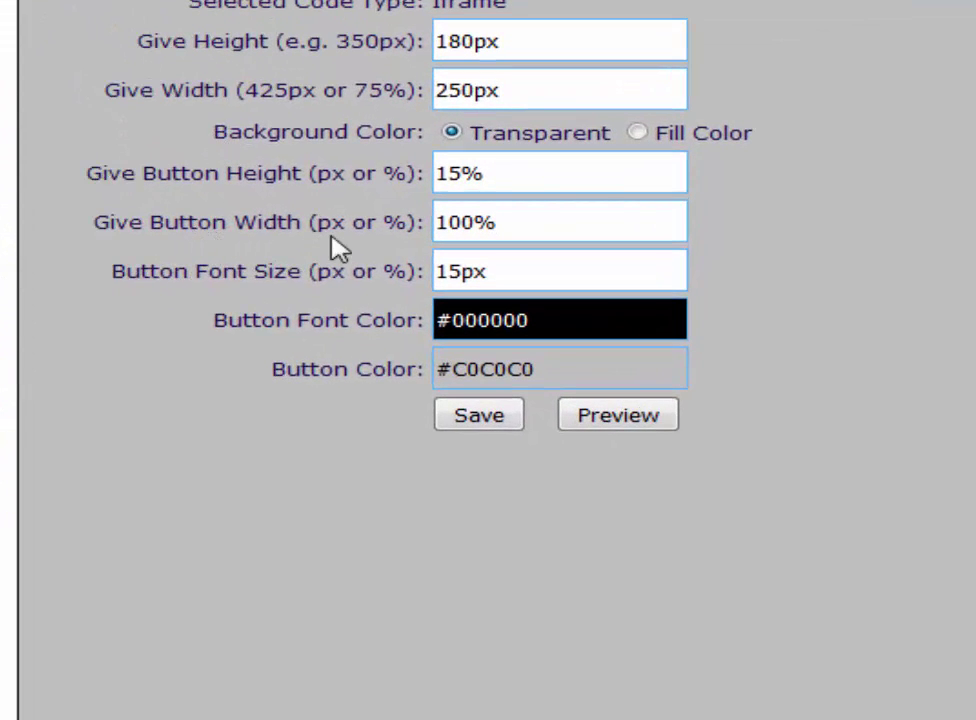
Preview the widget's current button, set the button width to 50%, and preview the change
left_click(637, 423)
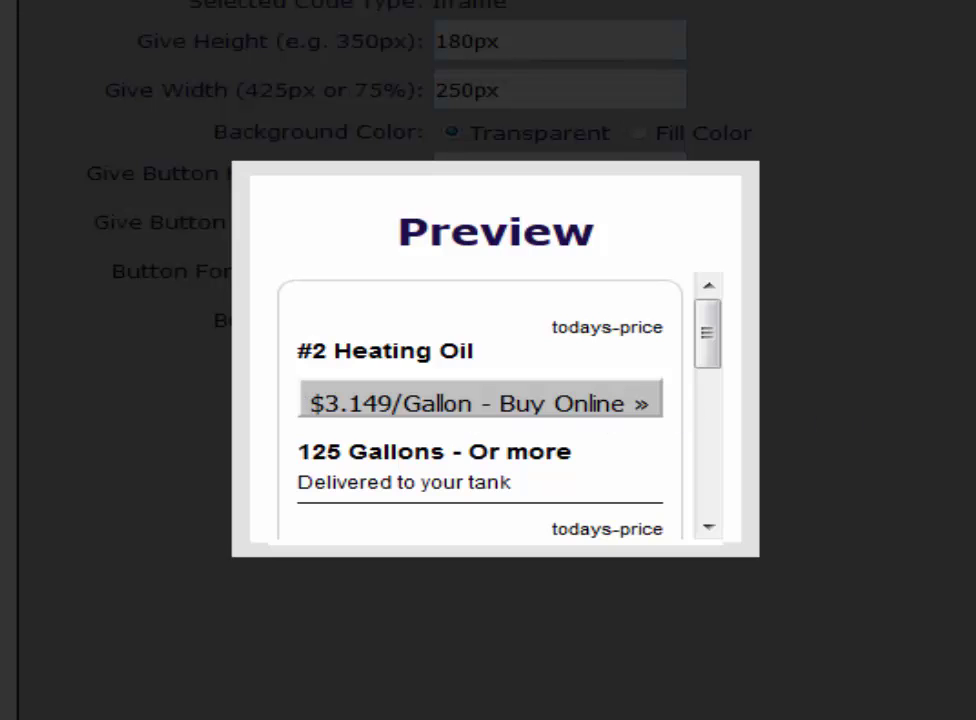
key("Escape")
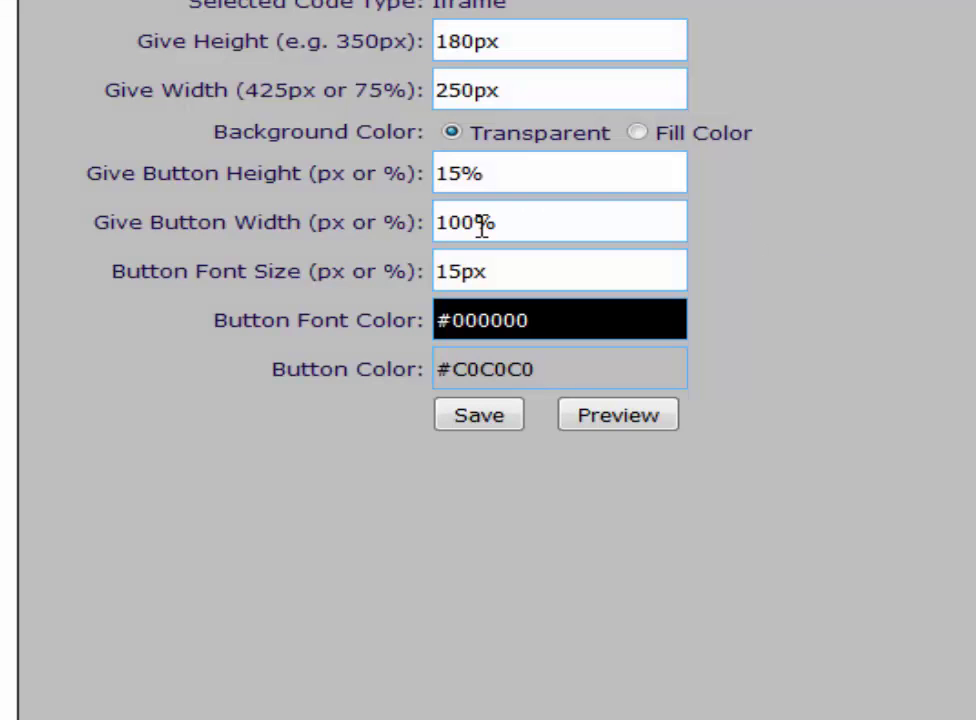
left_click_drag(478, 224, 432, 226)
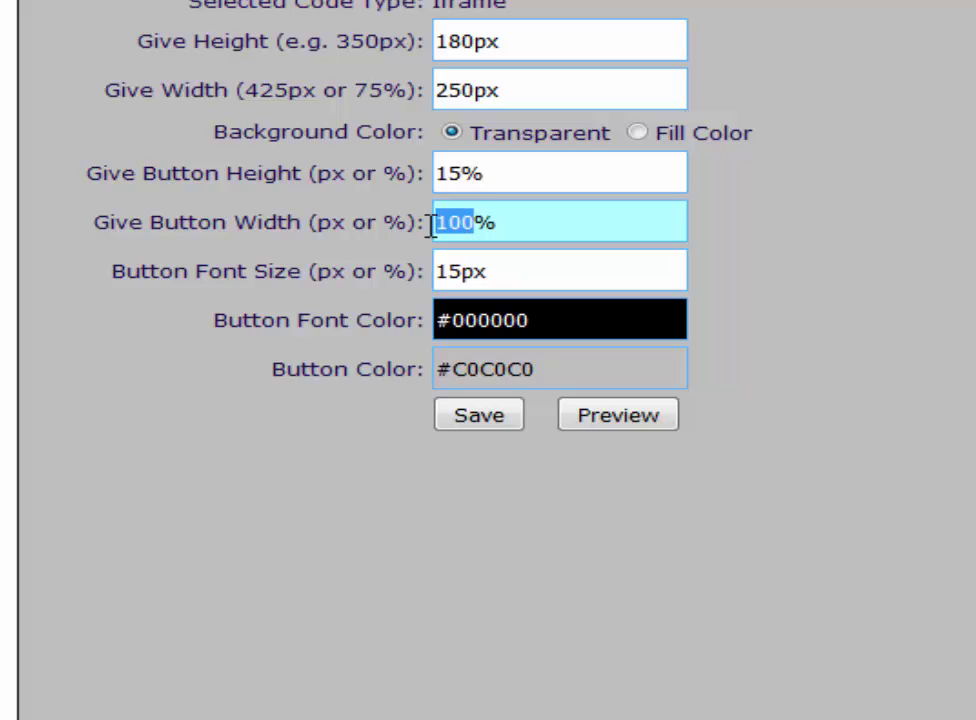
type("50")
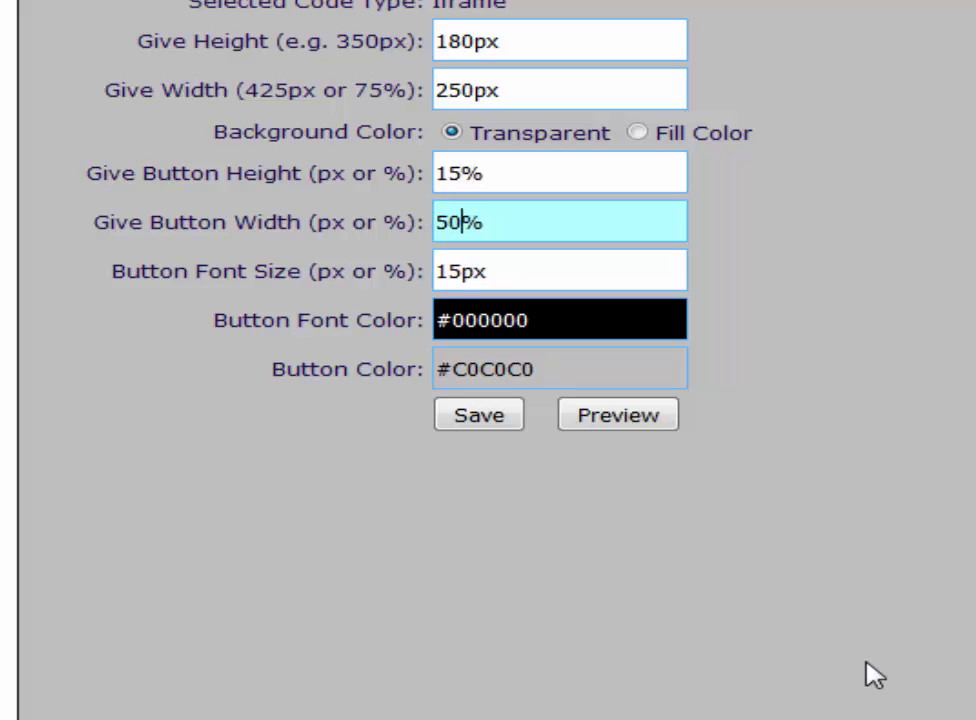
left_click(610, 428)
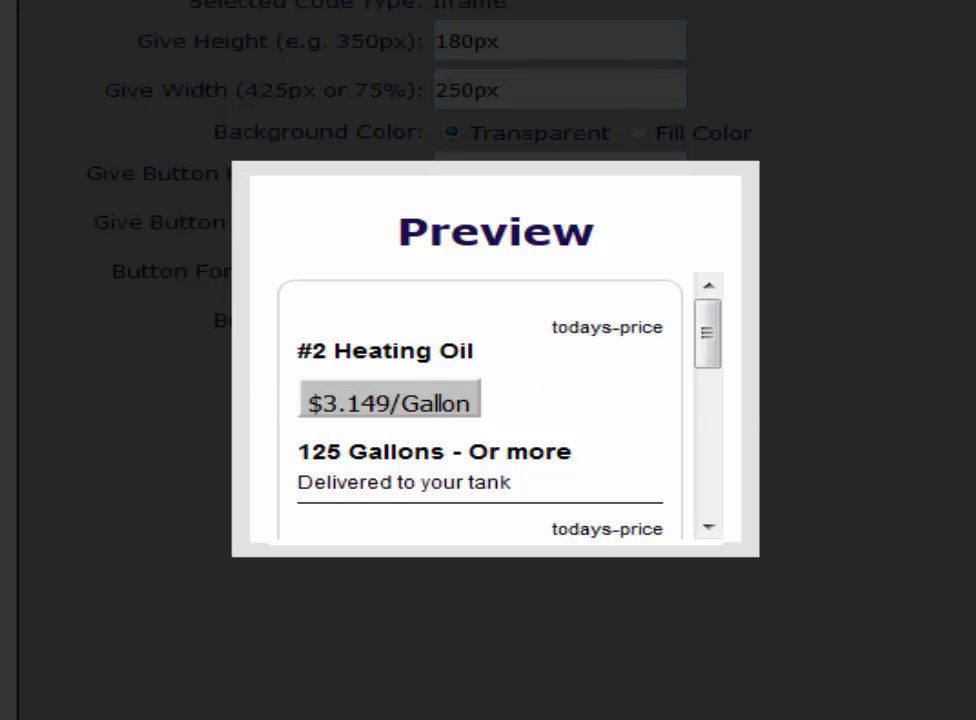
left_click(597, 646)
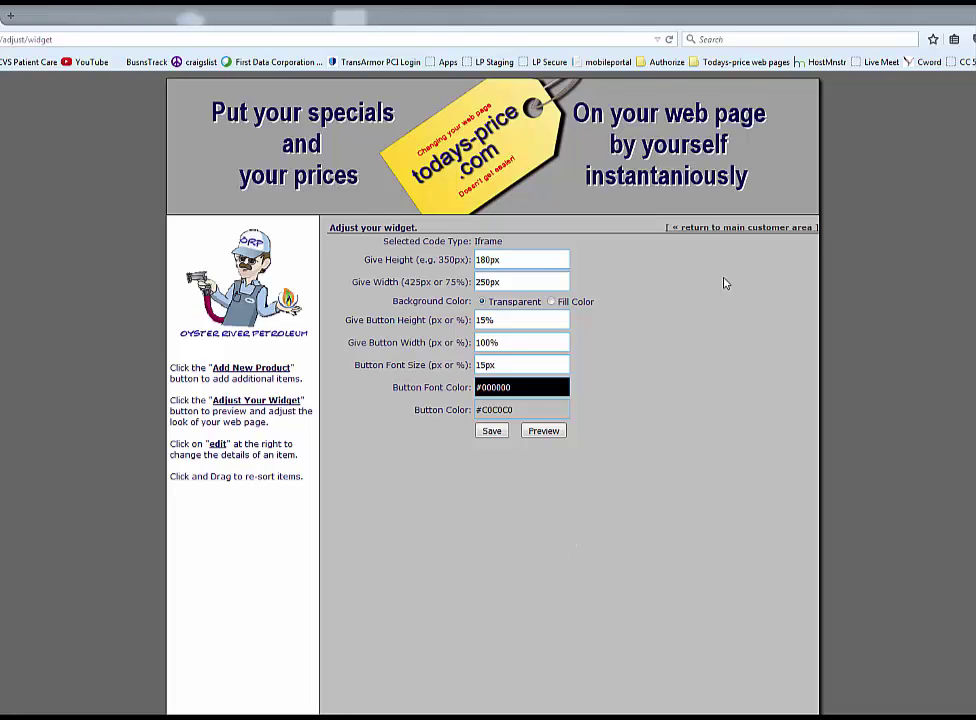
Return to the main customer area, view the LP Gas Bulk Delivery product's edit form, and cancel without updating it
left_click(721, 229)
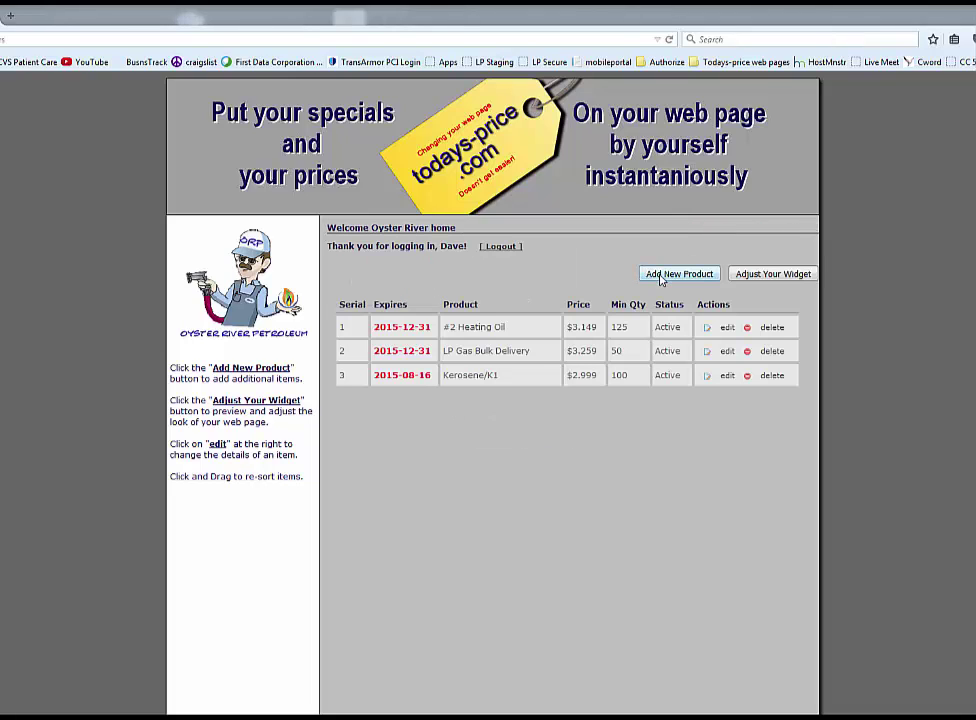
left_click(730, 354)
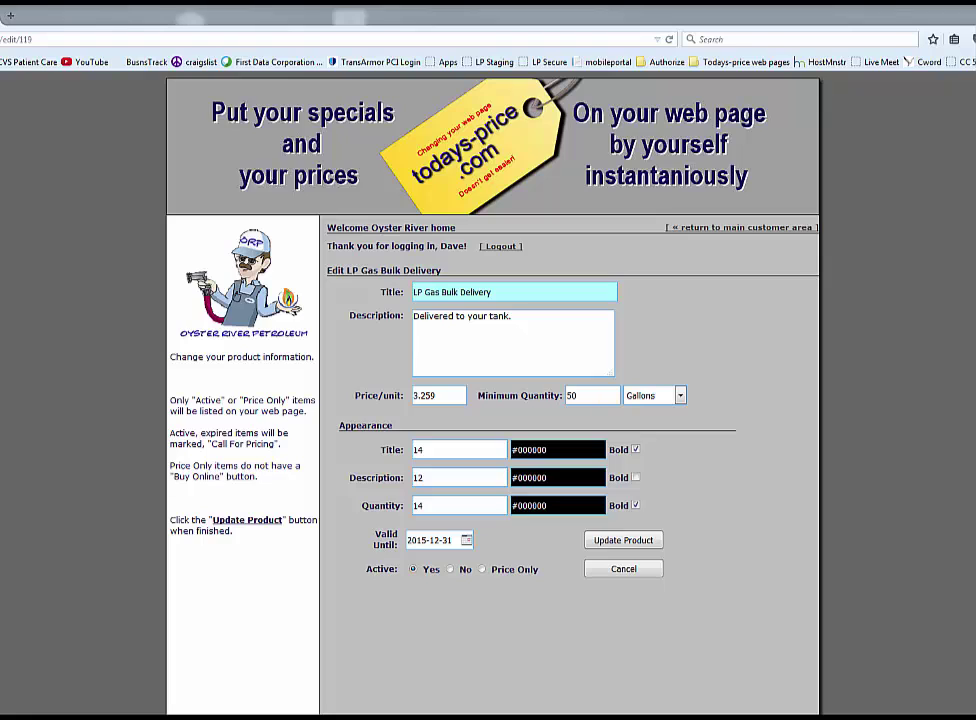
left_click(601, 569)
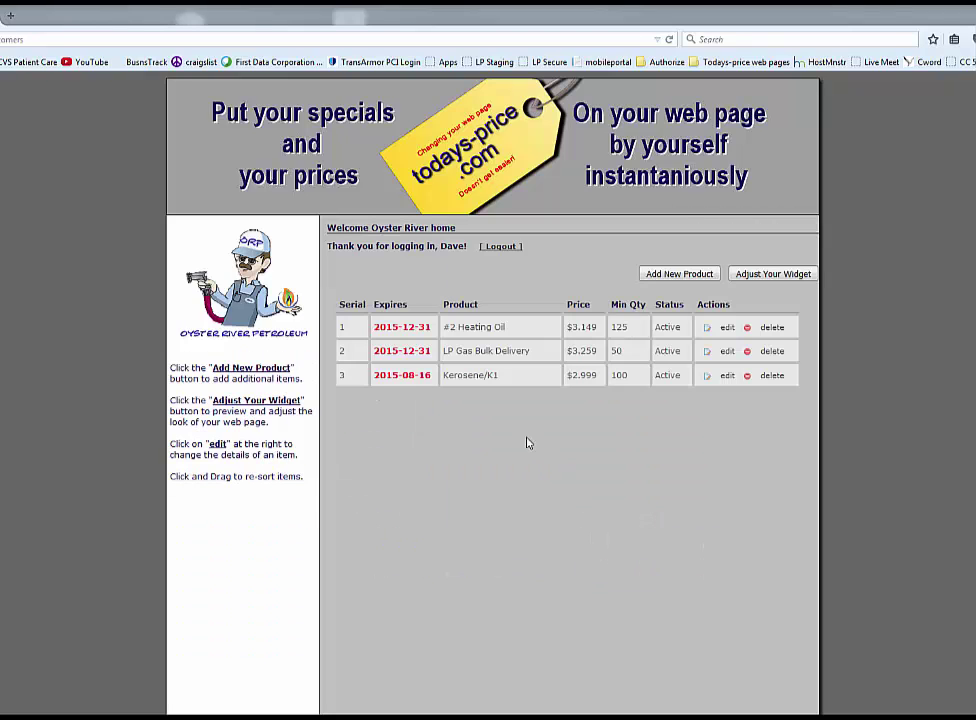